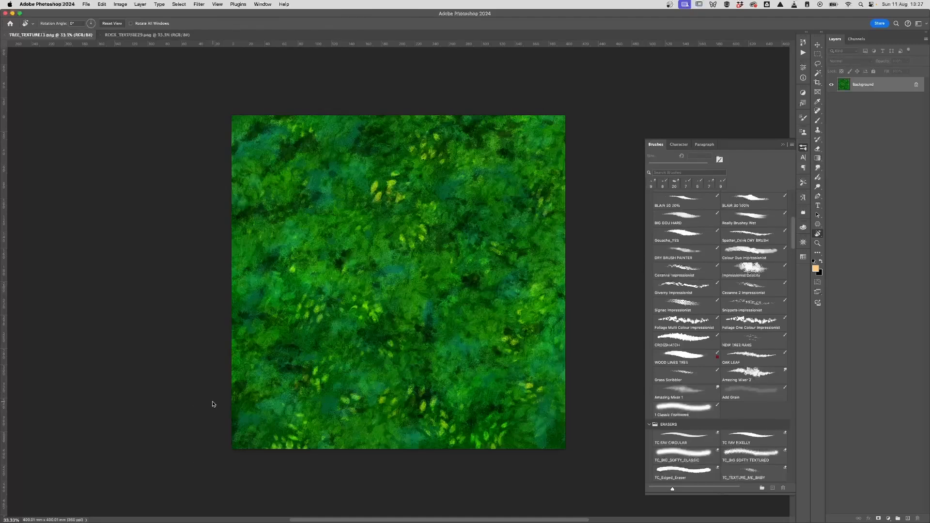
Step: Open the Image menu for the TREE_TEXTURE13.png leaf texture
left_click(122, 4)
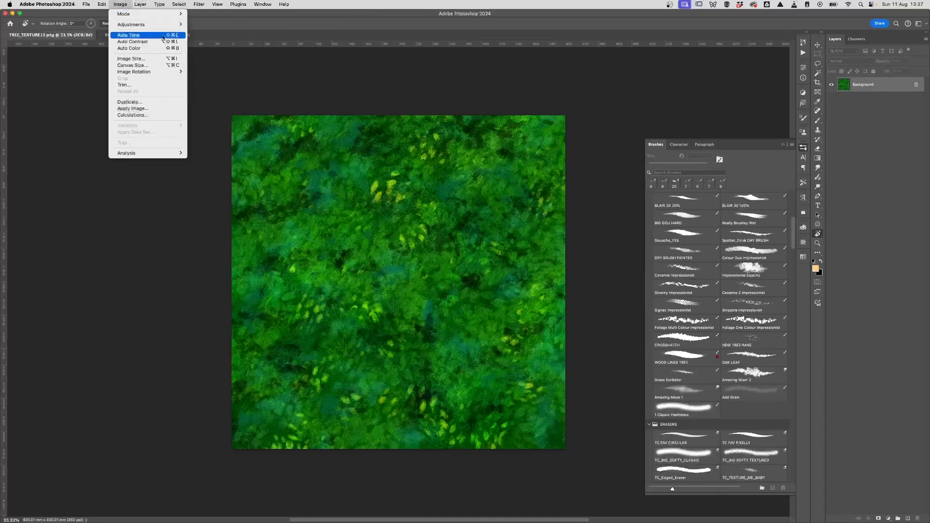
Step: Confirm in Image Size that the texture is 5512 × 5512 pixels, leaving it unresized
left_click(130, 59)
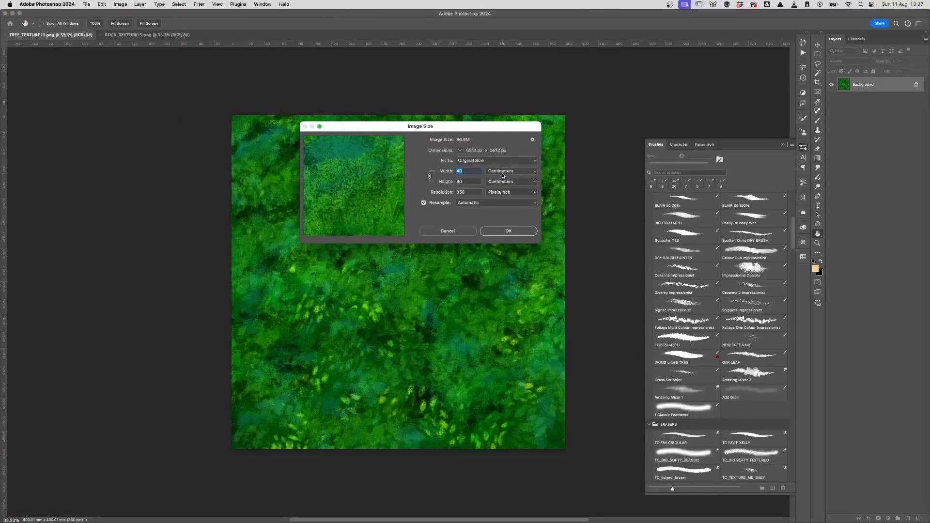
left_click(502, 175)
left_click(498, 156)
left_click(505, 232)
Step: Launch Calculator and compute 5512 ÷ 2 = 2756
key("r")
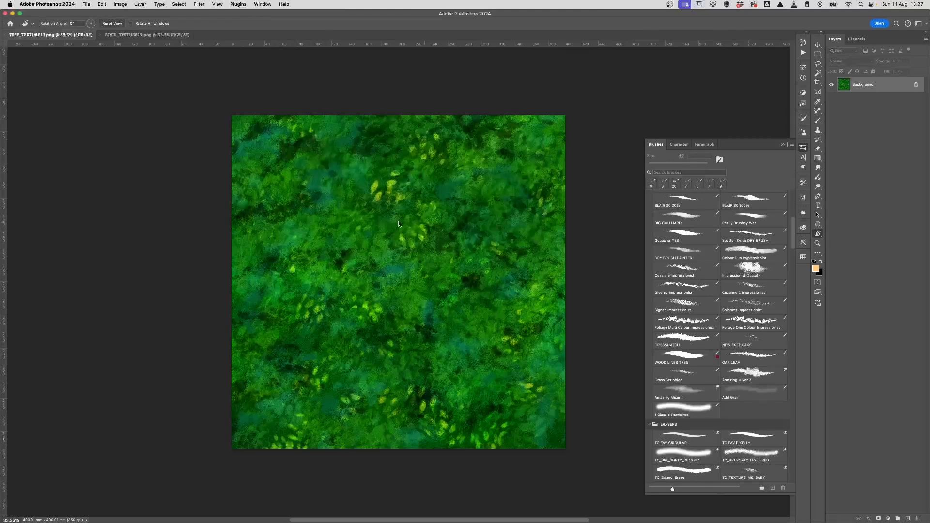
mouse_move(113, 522)
left_click(59, 507)
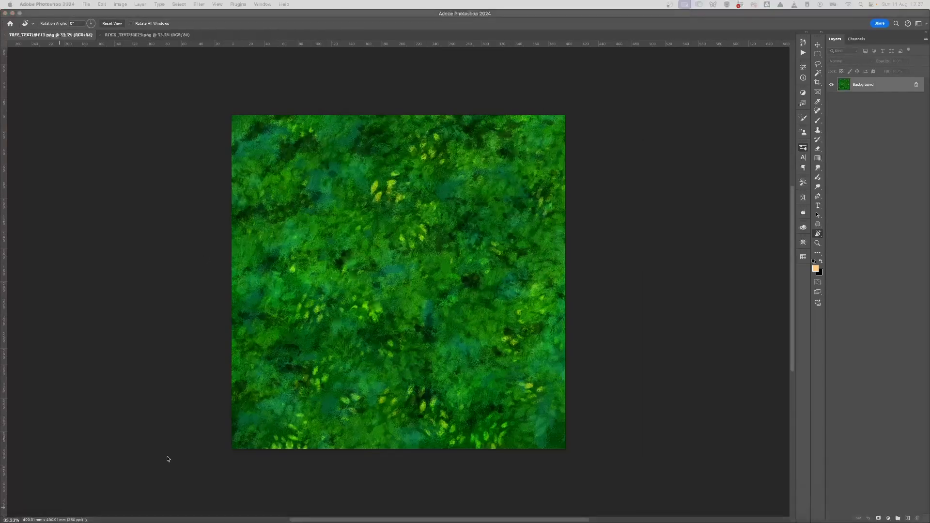
left_click_drag(379, 212, 418, 182)
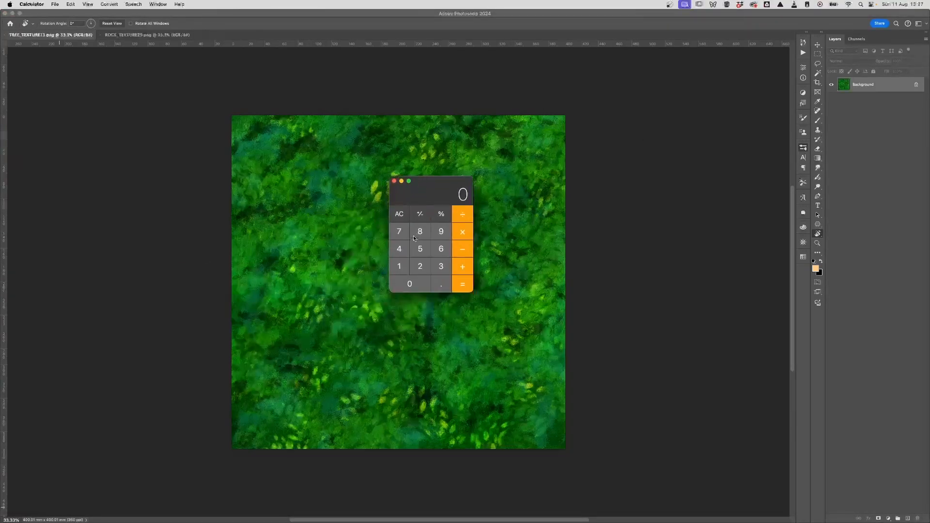
double_click(420, 251)
left_click(407, 268)
left_click(420, 266)
key("slash")
left_click(425, 266)
left_click(463, 284)
Step: Move Calculator off the canvas and bring Photoshop back with its Filter menu
left_click_drag(438, 183, 123, 251)
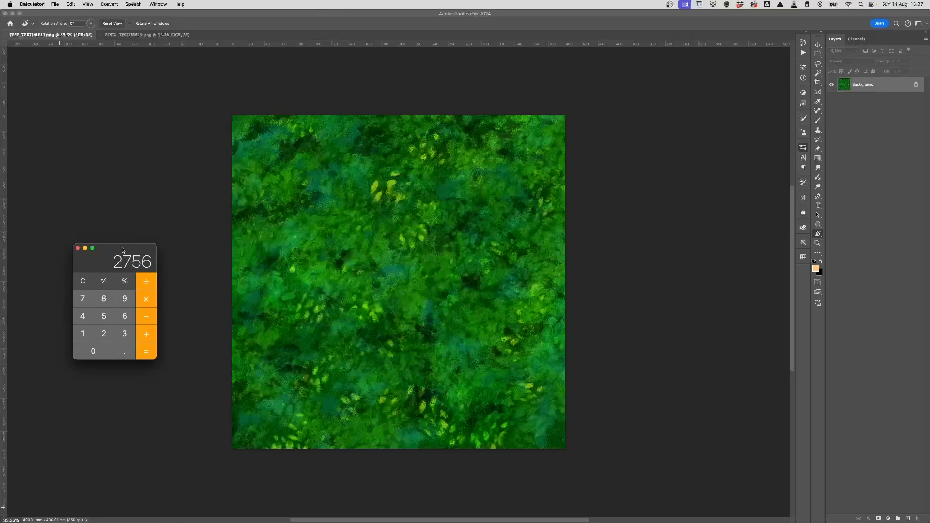
left_click(308, 114)
left_click(199, 3)
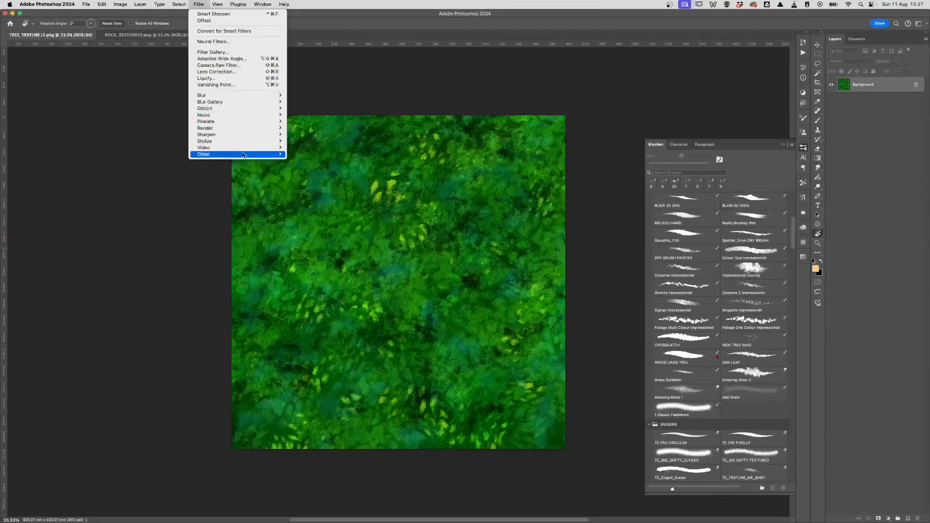
Step: Apply Filter > Other > Offset with Horizontal 2756 and Vertical 2756, Wrap Around
mouse_move(244, 155)
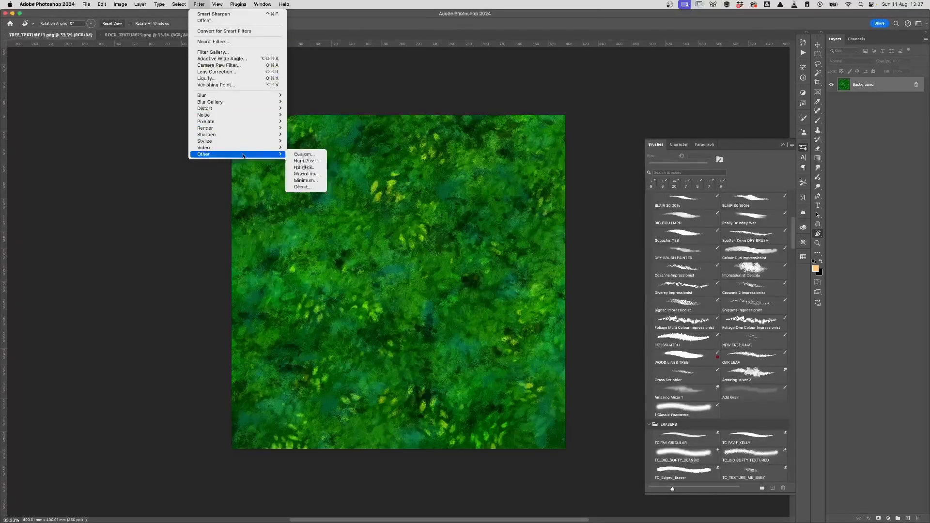
left_click(303, 187)
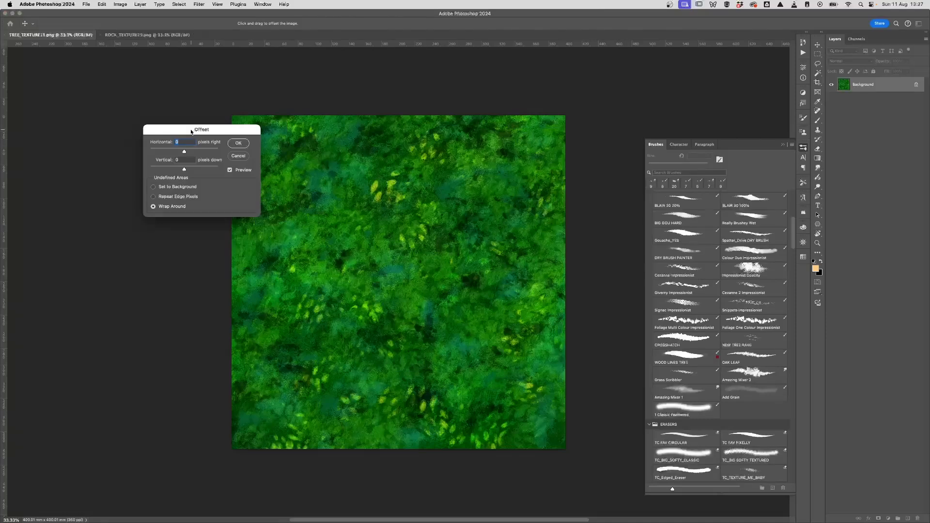
left_click_drag(192, 132, 329, 146)
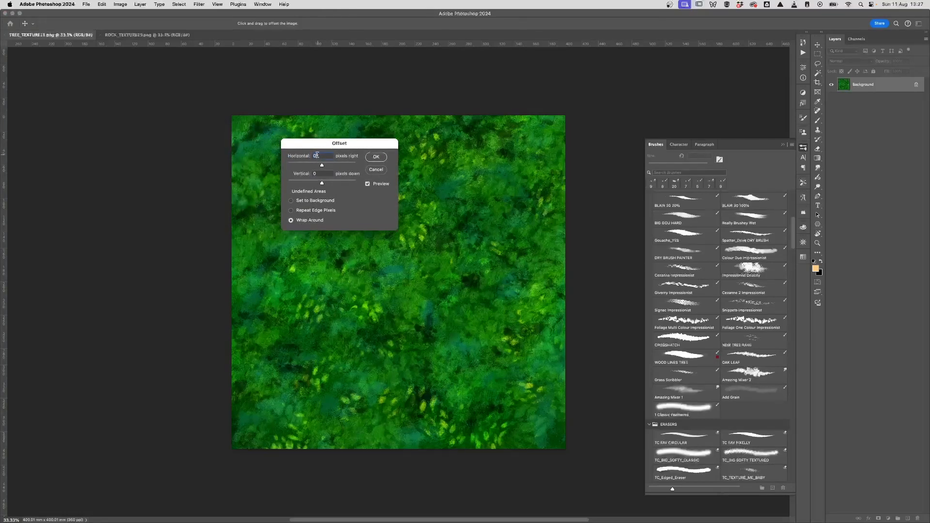
type("756")
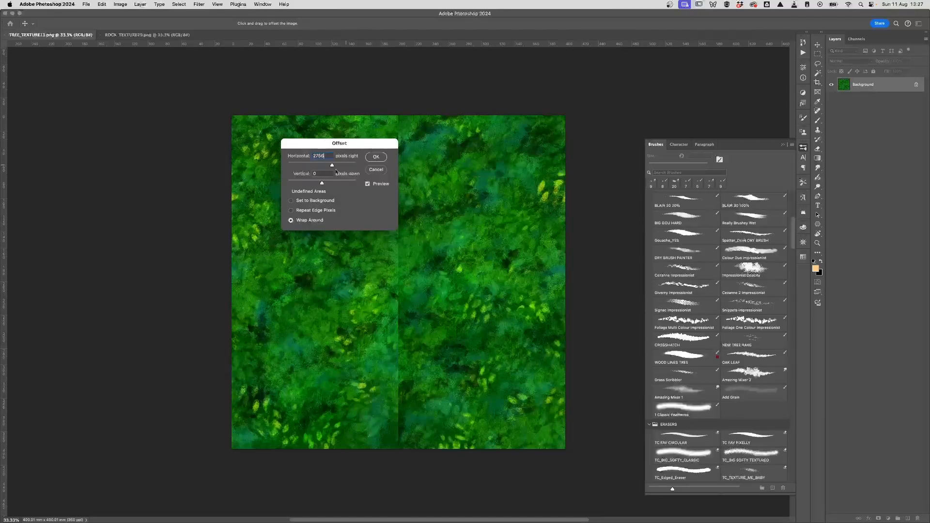
key("Tab")
type("2756")
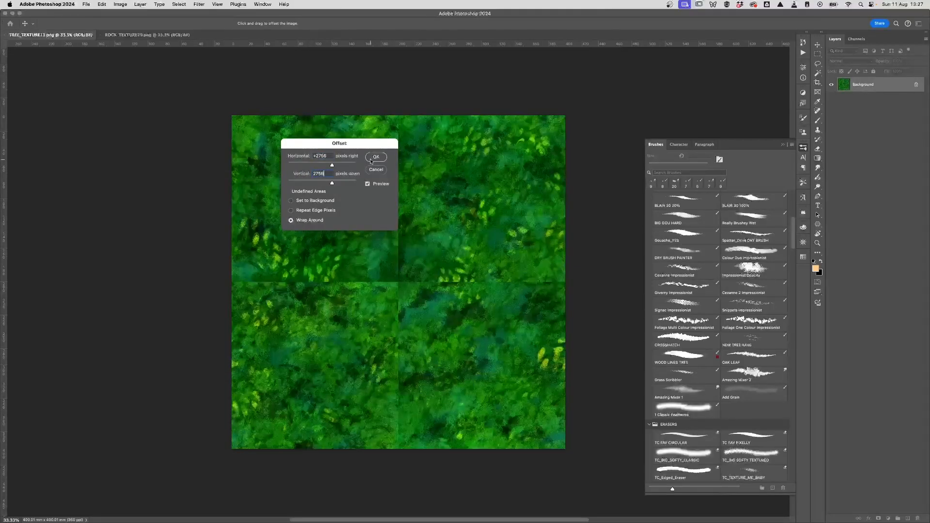
left_click(373, 157)
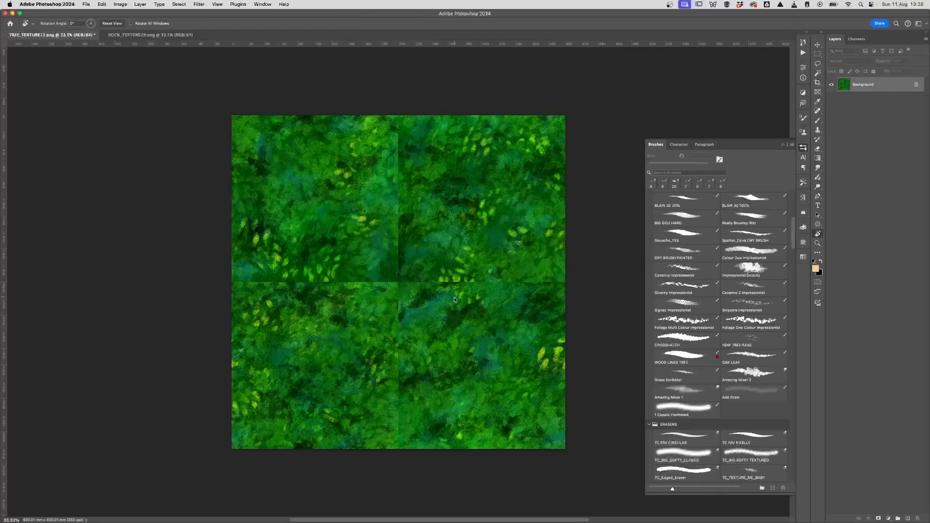
Step: Select the Clone Stamp tool and choose a 100 px textured brush tip in Brush Settings
left_click(818, 131)
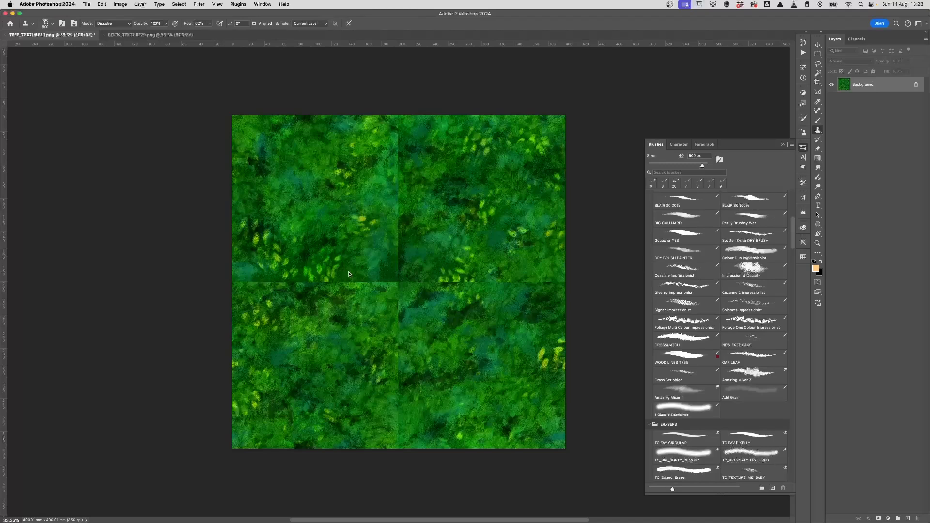
left_click(52, 25)
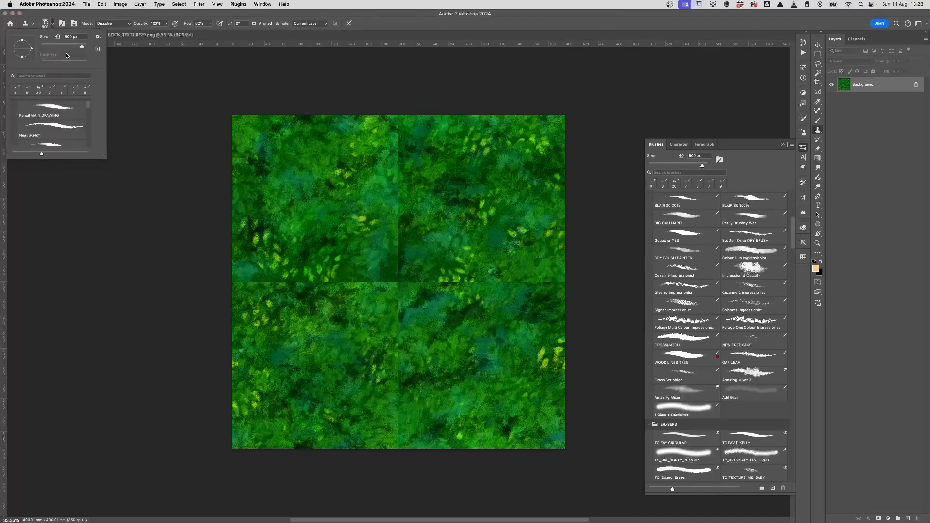
left_click(62, 24)
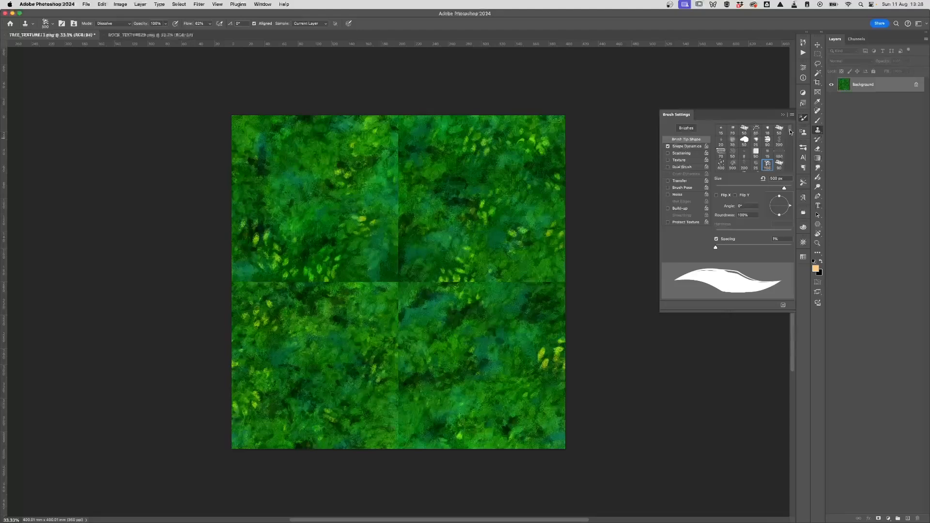
scroll(790, 130, "down", 5)
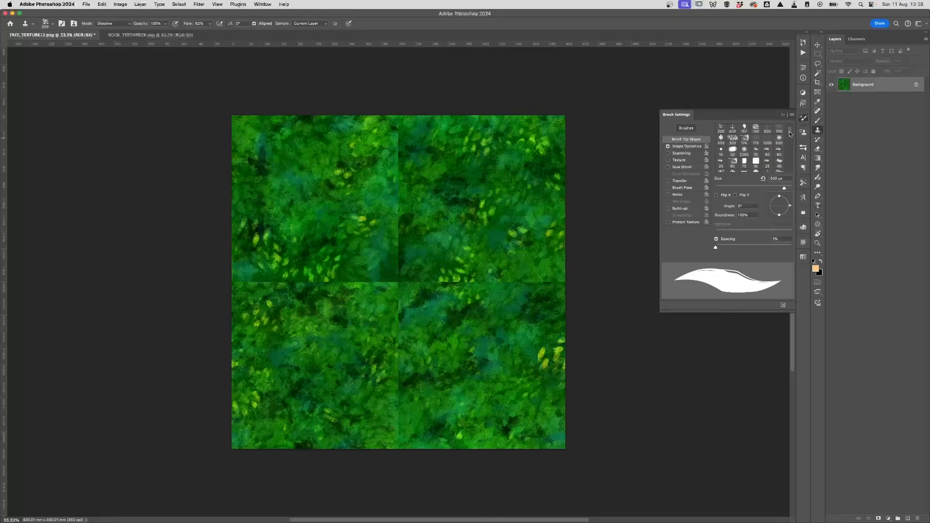
scroll(790, 131, "down", 3)
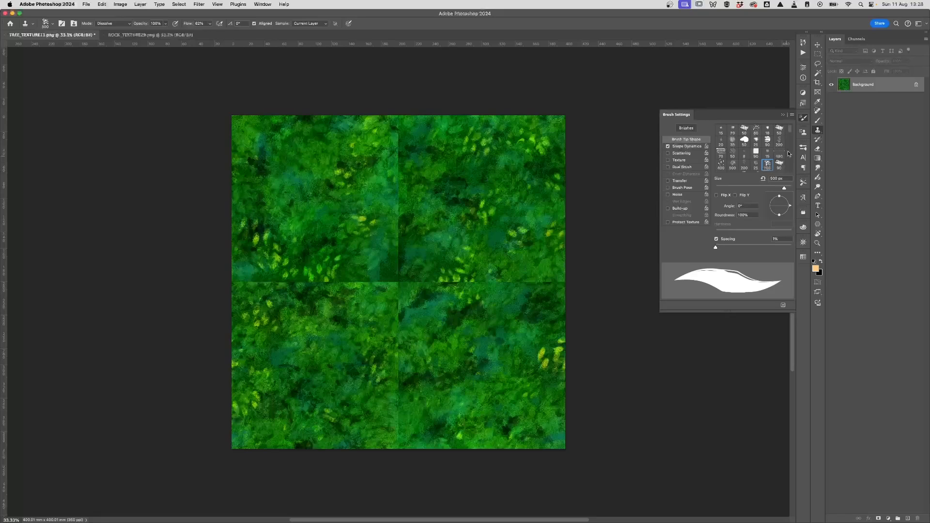
left_click(62, 25)
left_click(62, 25)
left_click(61, 24)
left_click(52, 24)
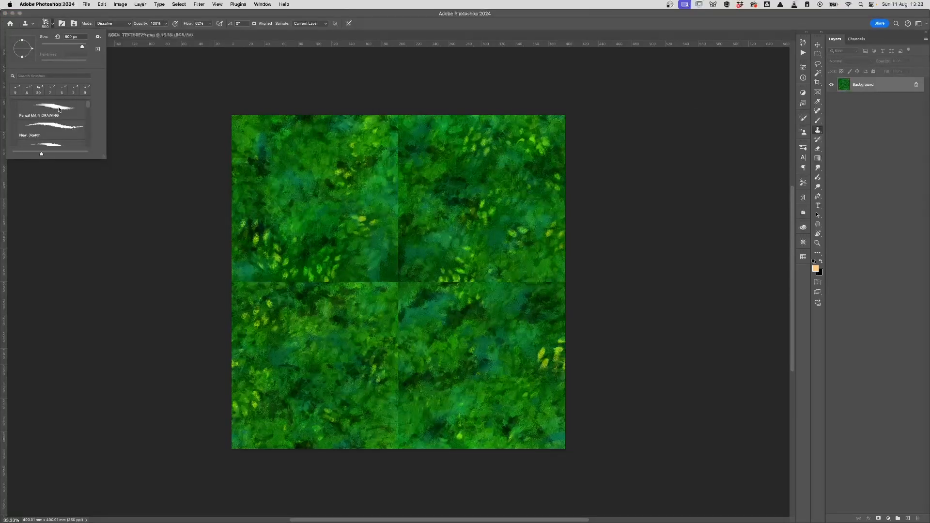
left_click(62, 24)
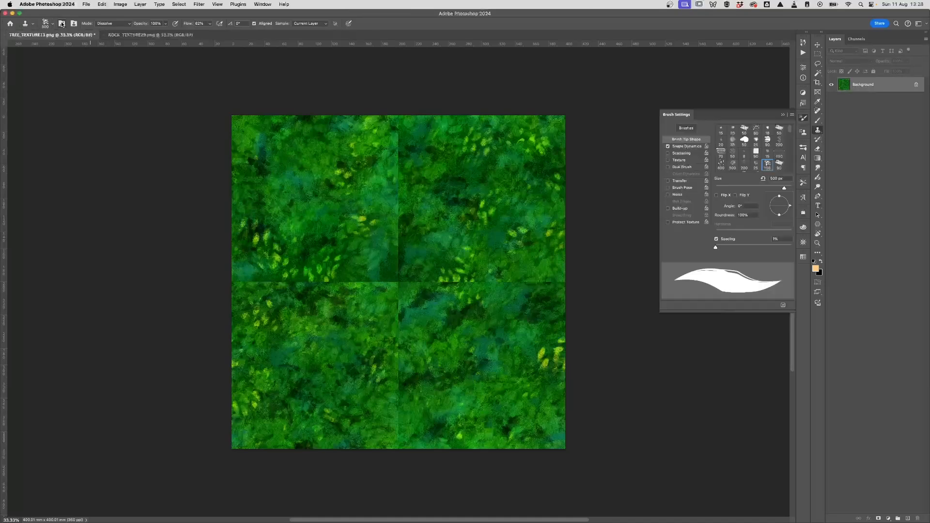
left_click(767, 167)
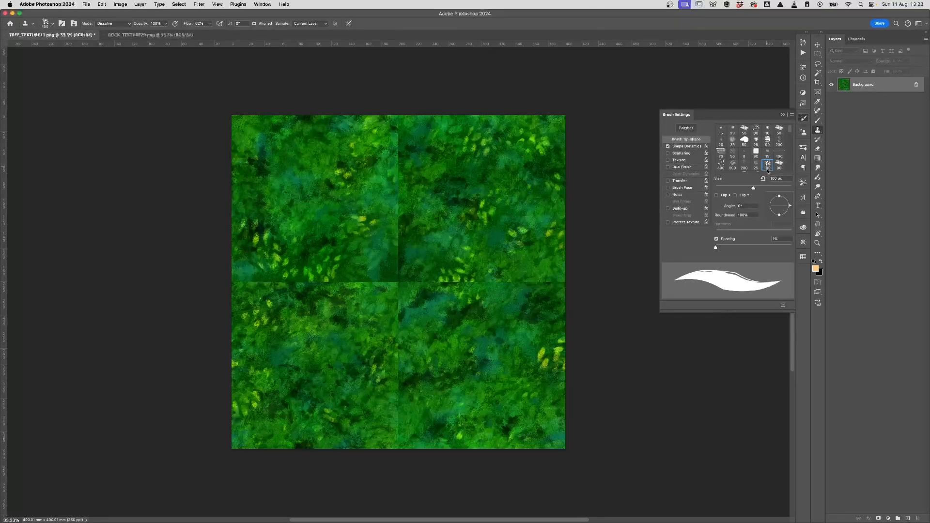
left_click(784, 117)
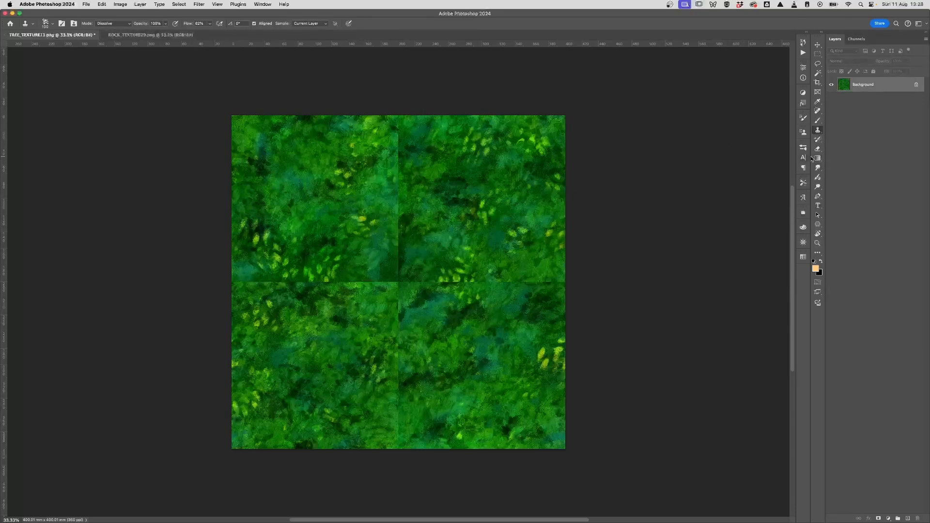
Step: Resize the clone brush in Brush Settings, settling at about 414 px
left_click(803, 118)
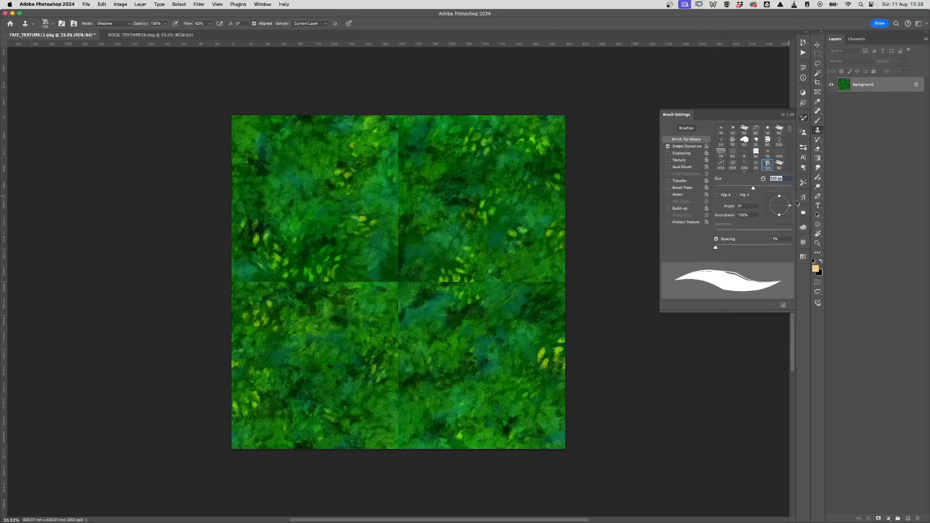
left_click_drag(753, 188, 785, 189)
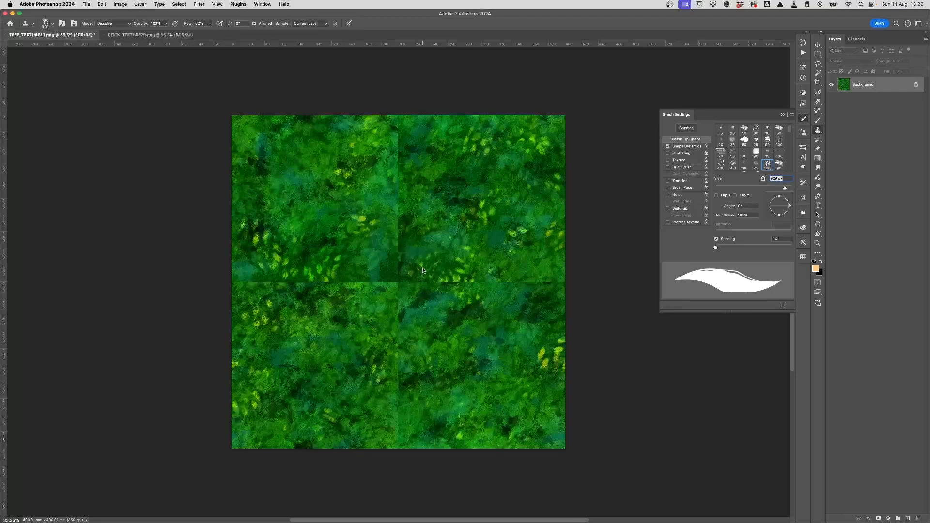
left_click(784, 189)
left_click_drag(784, 189, 782, 190)
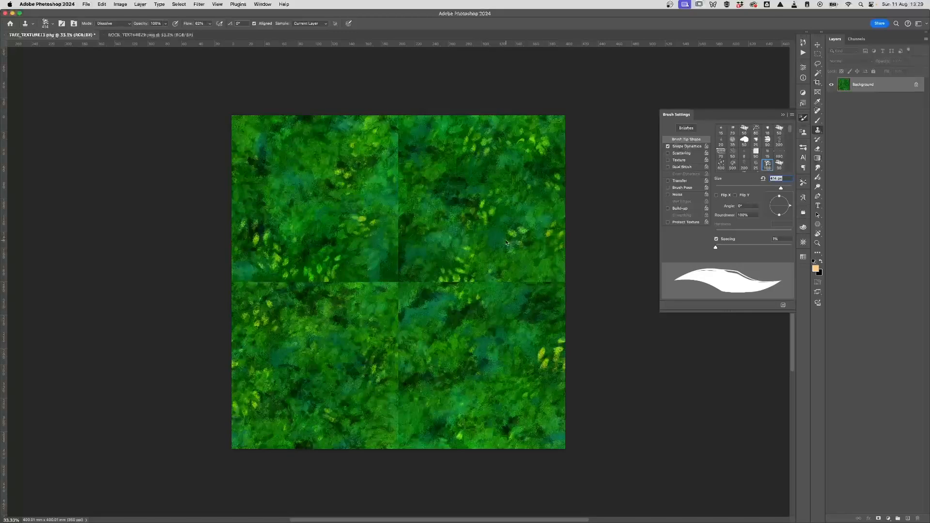
Step: Sample nearby foliage and clone it over the vertical seam, the horizontal seam and the centre crossing
left_click(483, 215, "alt")
left_click_drag(399, 239, 400, 238)
mouse_move(398, 187)
left_mouse_down()
mouse_move(405, 161)
mouse_move(407, 186)
mouse_move(378, 211)
mouse_move(394, 198)
left_mouse_up()
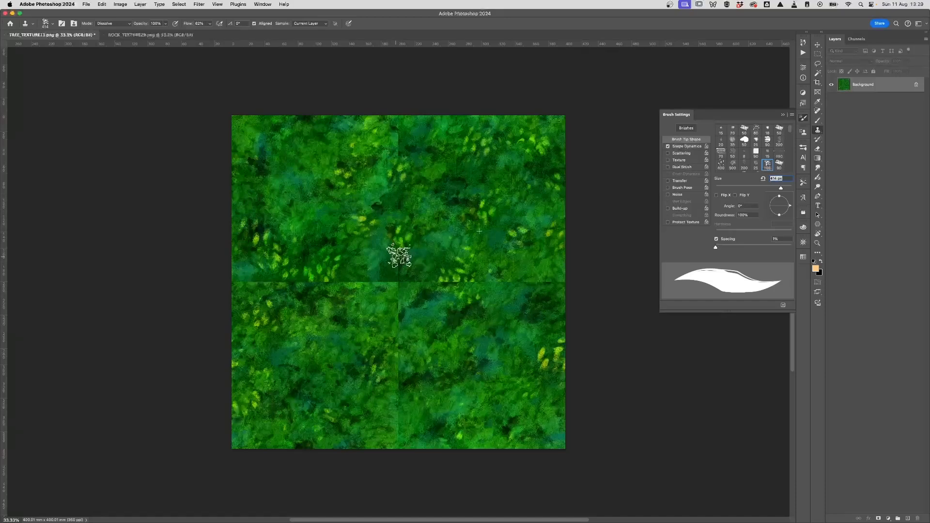
mouse_move(399, 253)
left_mouse_down()
mouse_move(402, 267)
mouse_move(443, 279)
mouse_move(401, 274)
mouse_move(436, 278)
left_mouse_up()
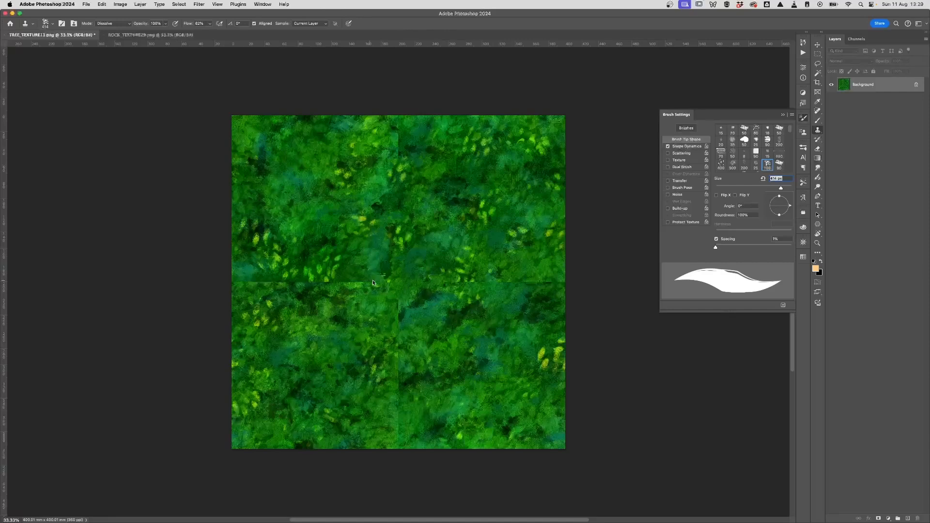
left_click_drag(370, 277, 380, 265)
mouse_move(378, 297)
left_mouse_down()
mouse_move(400, 297)
mouse_move(402, 423)
left_mouse_up()
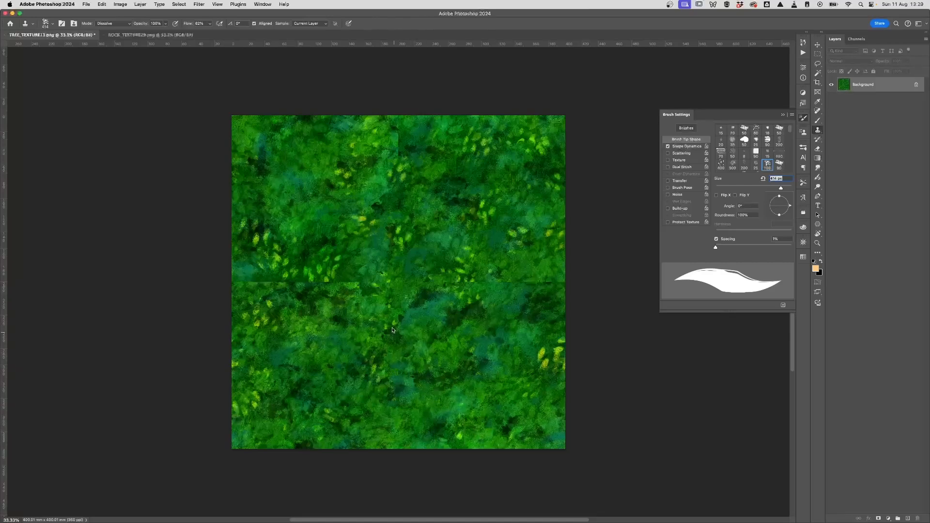
mouse_move(353, 290)
left_mouse_down()
mouse_move(367, 276)
mouse_move(340, 286)
mouse_move(326, 276)
left_mouse_up()
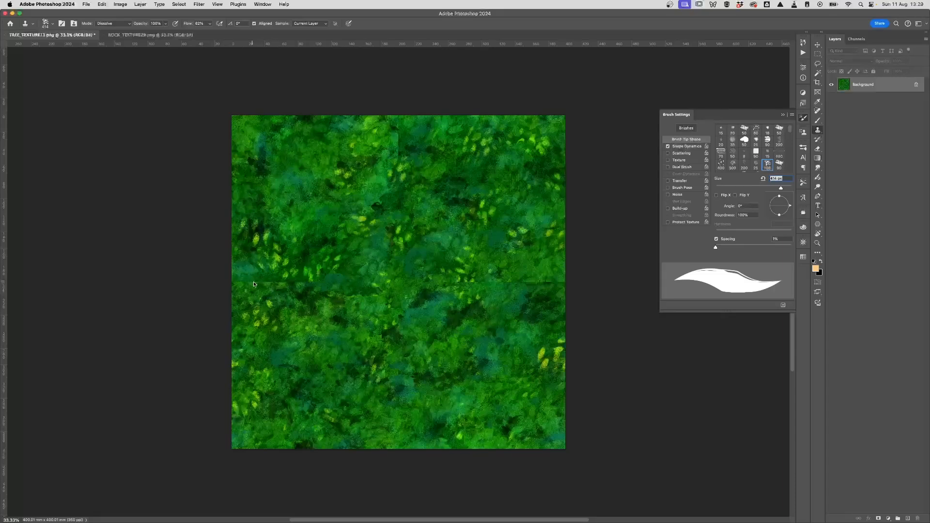
Step: Clone foliage over the left part of the horizontal seam, undoing one bad stroke
left_click(502, 283, "alt")
mouse_move(314, 290)
left_mouse_down()
mouse_move(291, 293)
mouse_move(362, 292)
left_mouse_up()
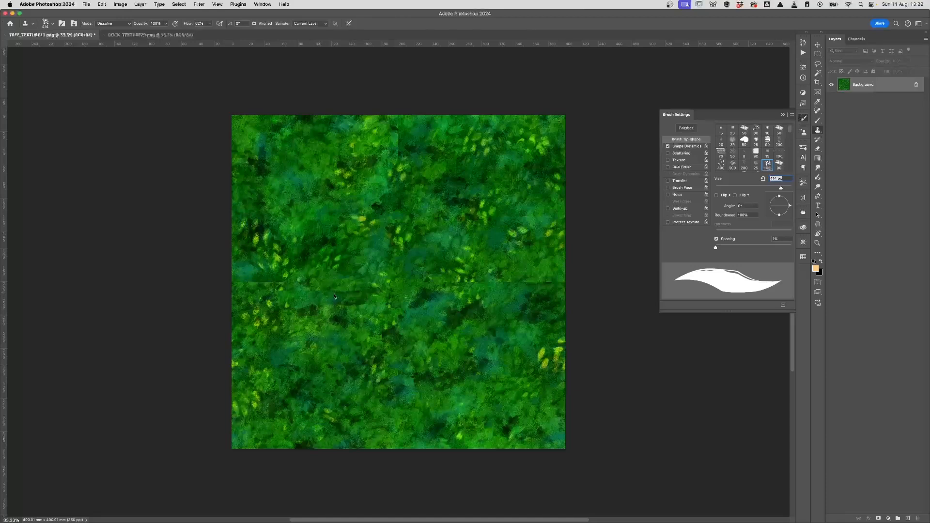
key("super+z")
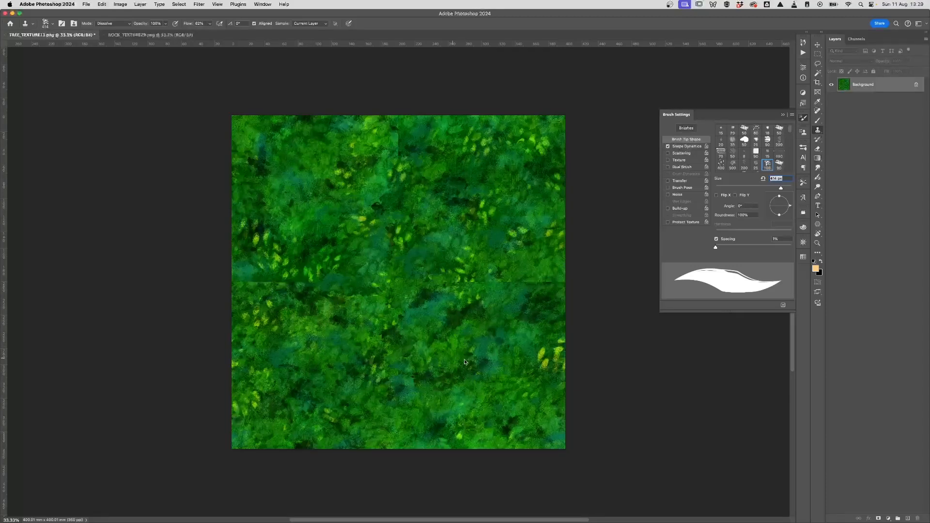
left_click(494, 363, "alt")
mouse_move(291, 287)
left_mouse_down()
mouse_move(312, 273)
mouse_move(336, 285)
mouse_move(320, 279)
mouse_move(310, 305)
mouse_move(273, 281)
mouse_move(256, 293)
mouse_move(332, 283)
mouse_move(310, 297)
mouse_move(323, 295)
mouse_move(287, 264)
mouse_move(251, 272)
mouse_move(260, 275)
mouse_move(241, 285)
mouse_move(249, 260)
mouse_move(245, 296)
left_mouse_up()
left_click(299, 357, "alt")
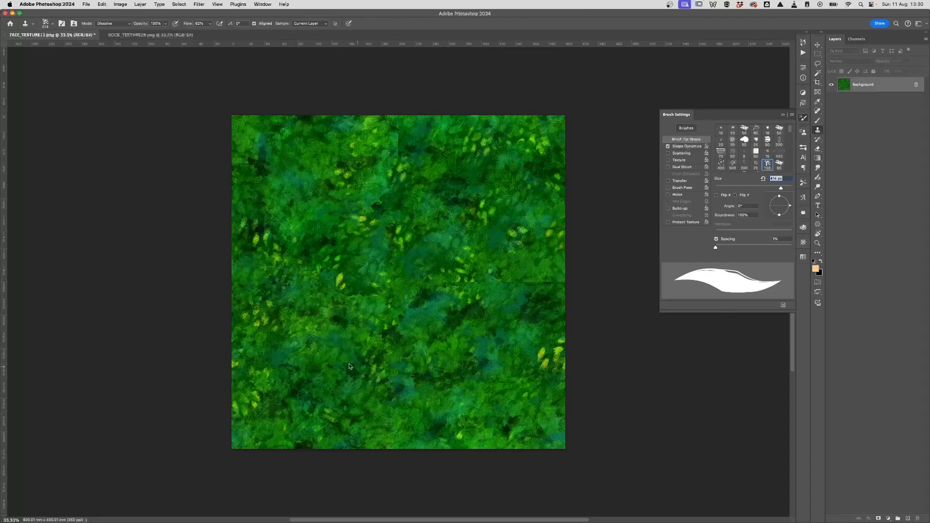
Step: Resample and clone over the upper vertical seam and the right horizontal seam's yellow spots
left_click(320, 160, "alt")
left_click_drag(394, 144, 403, 143)
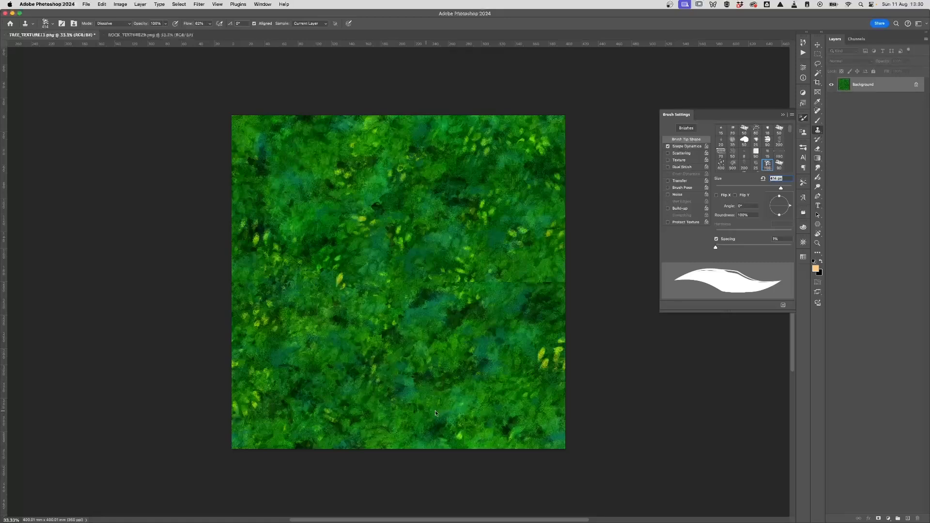
left_click(502, 374, "alt")
left_click_drag(460, 284, 552, 280)
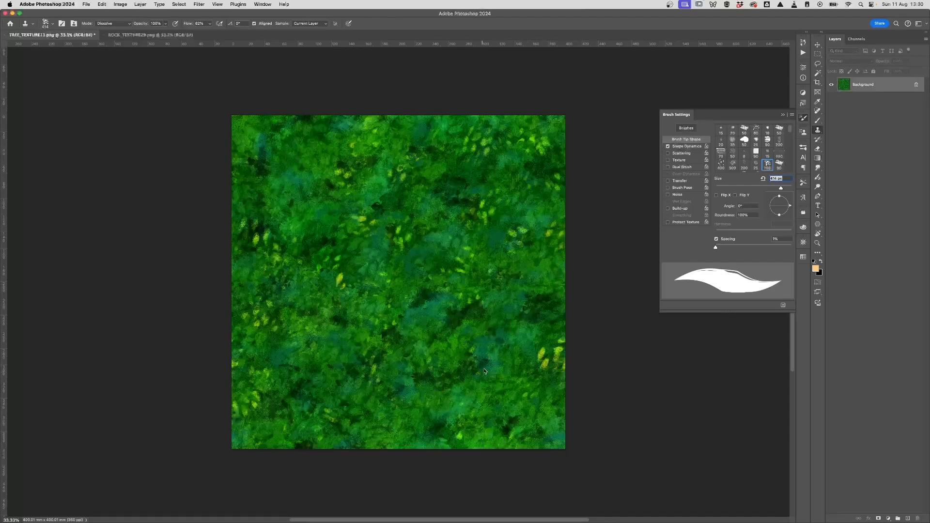
left_click_drag(490, 284, 511, 278)
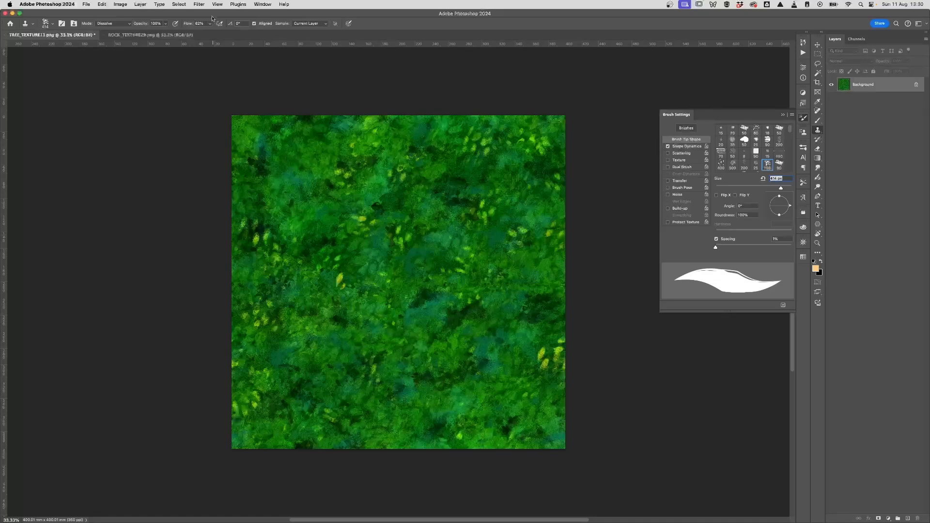
left_click(199, 4)
mouse_move(242, 154)
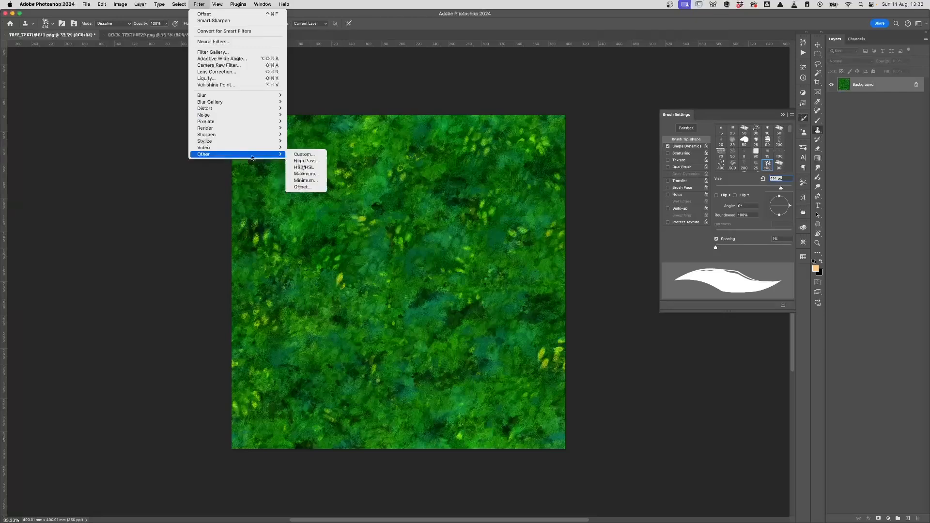
left_click(312, 185)
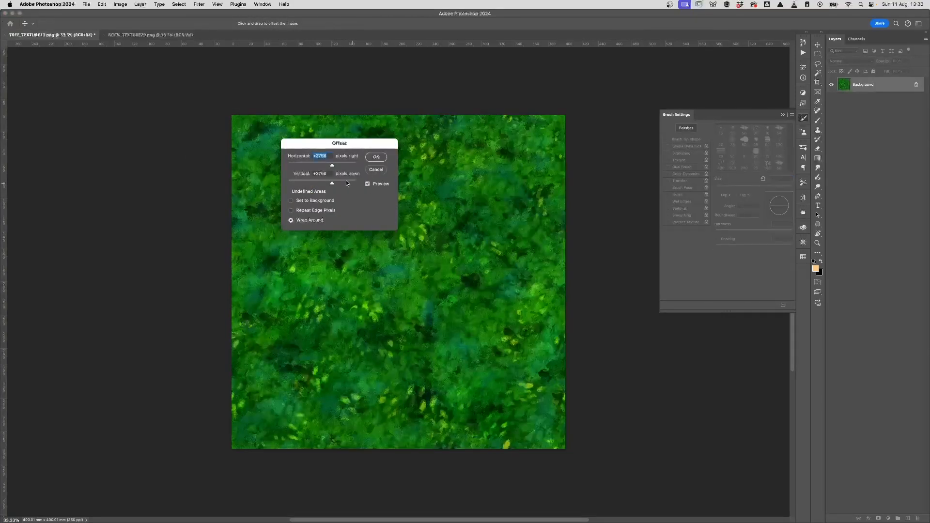
type("0")
double_click(327, 175)
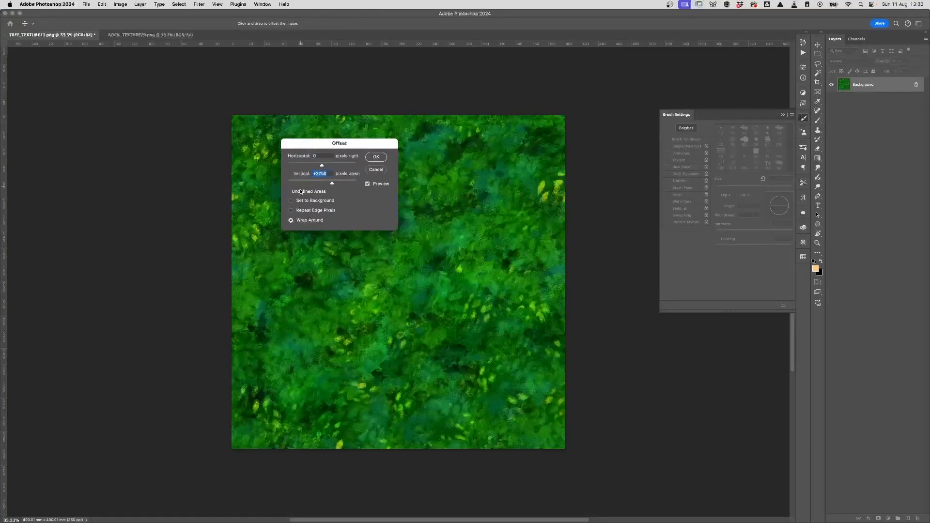
type("0")
left_click(376, 156)
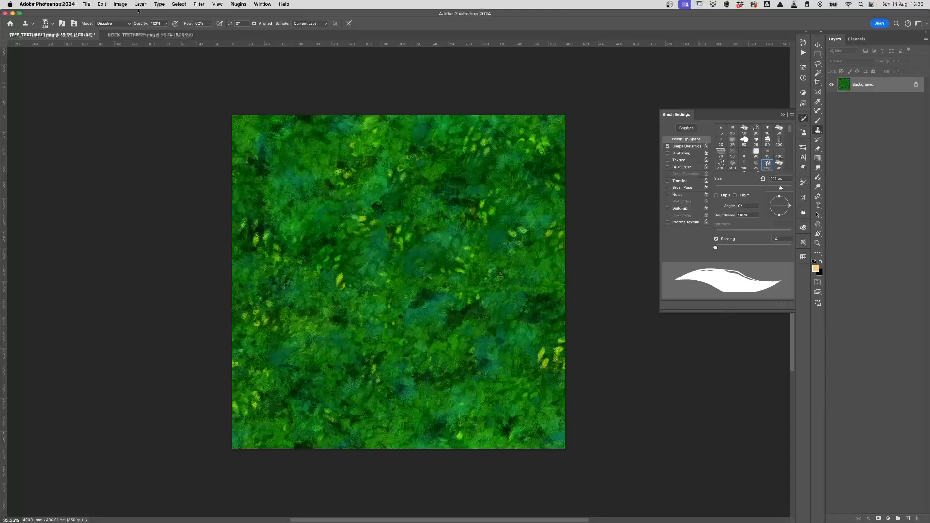
left_click(120, 4)
Step: Undo a black-margined 800 × 800 mm canvas enlargement and unlock Background as Layer 0
left_click(161, 68)
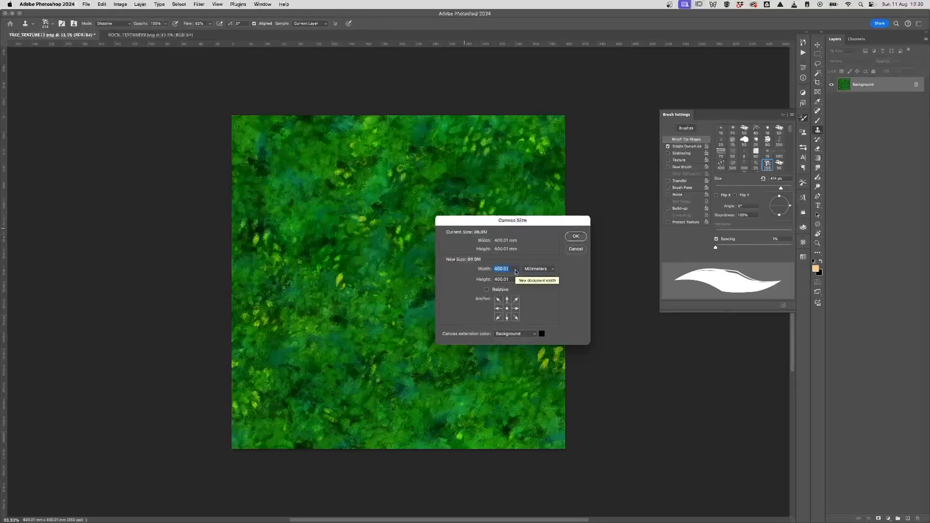
type("800")
key("Tab")
type("800")
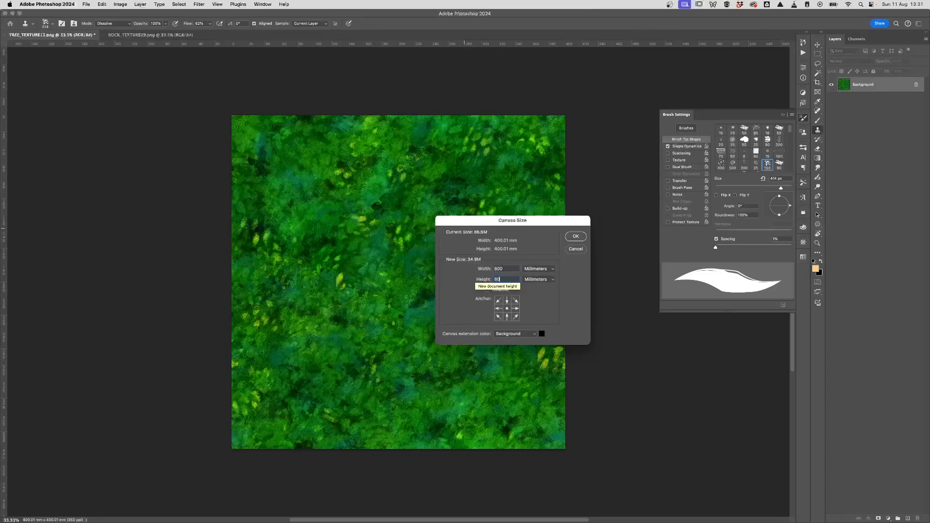
left_click(575, 237)
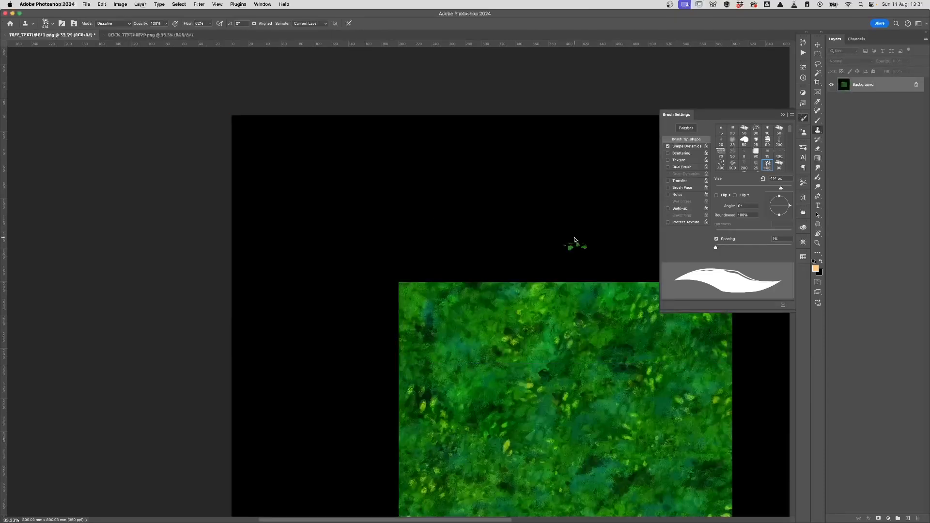
key("super+z")
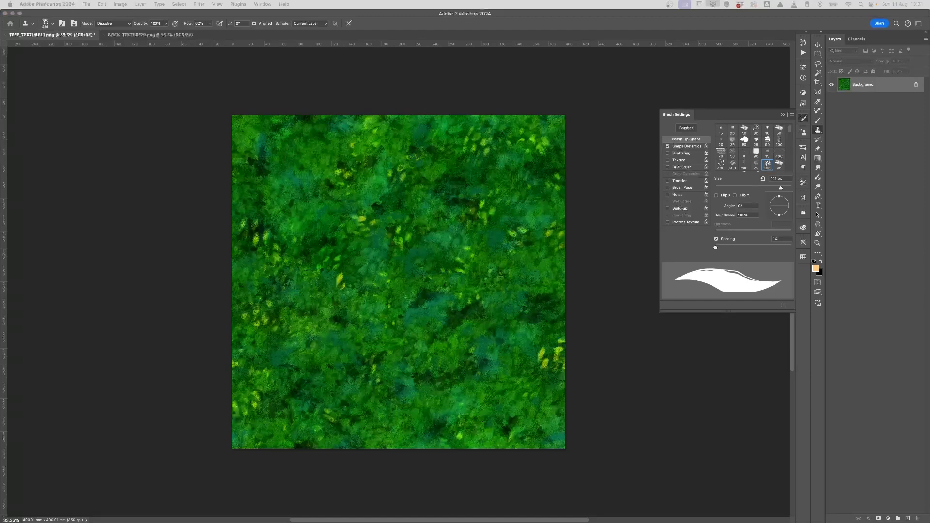
left_click_drag(387, 157, 496, 126)
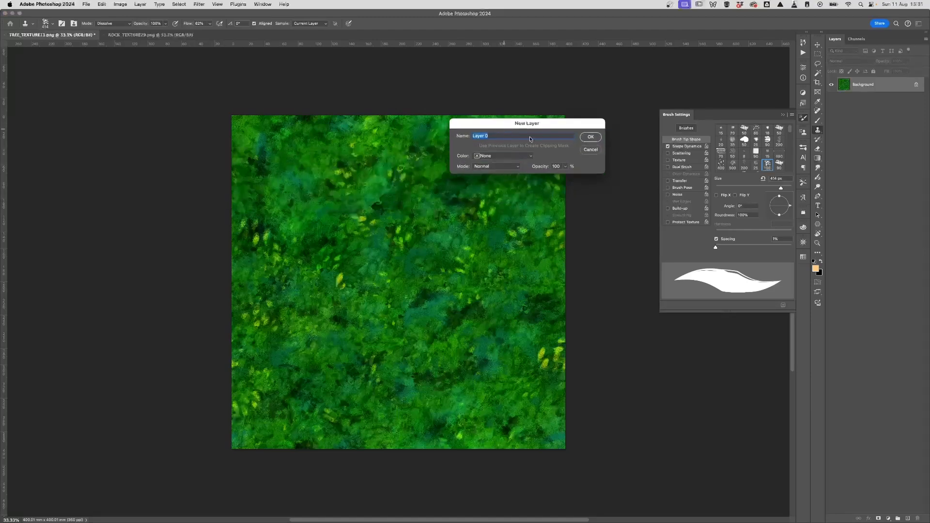
left_click(591, 138)
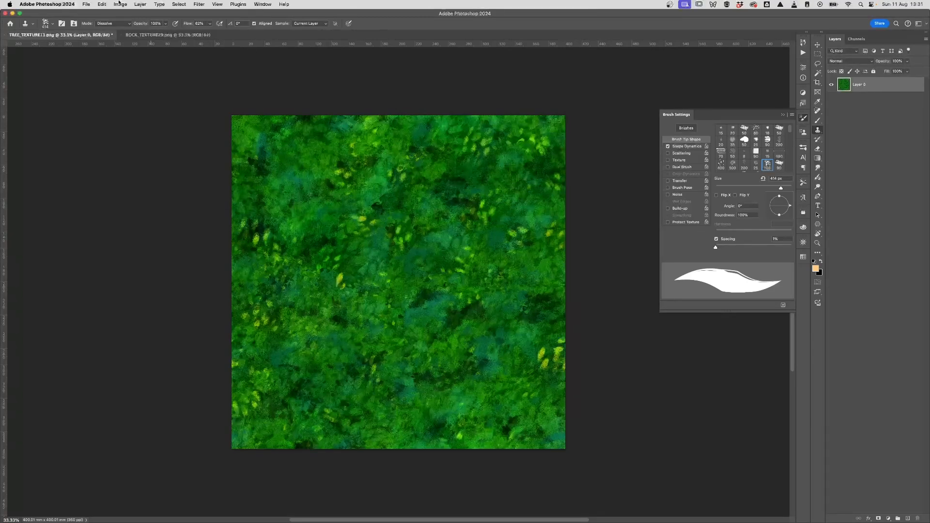
Step: Enlarge the canvas to 800 × 800 mm with transparent surroundings and zoom out to fit
left_click(120, 4)
left_click(138, 64)
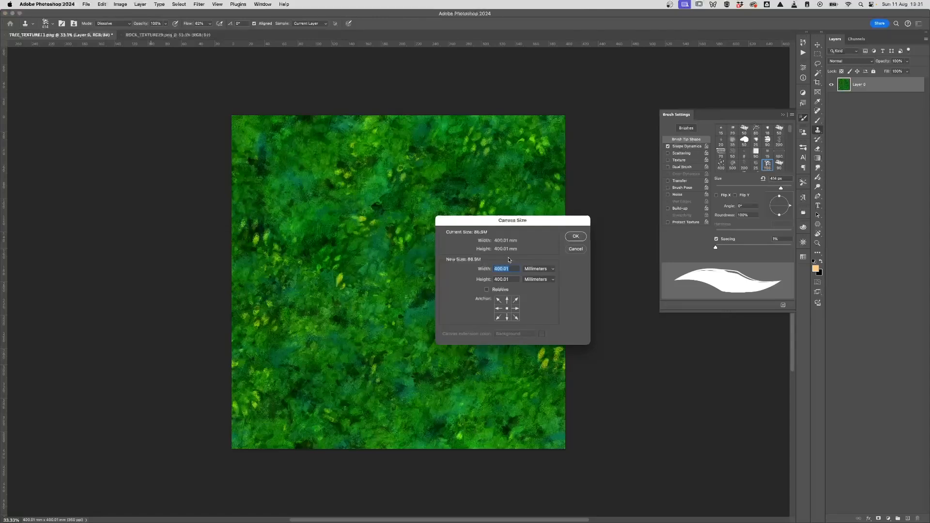
type("800")
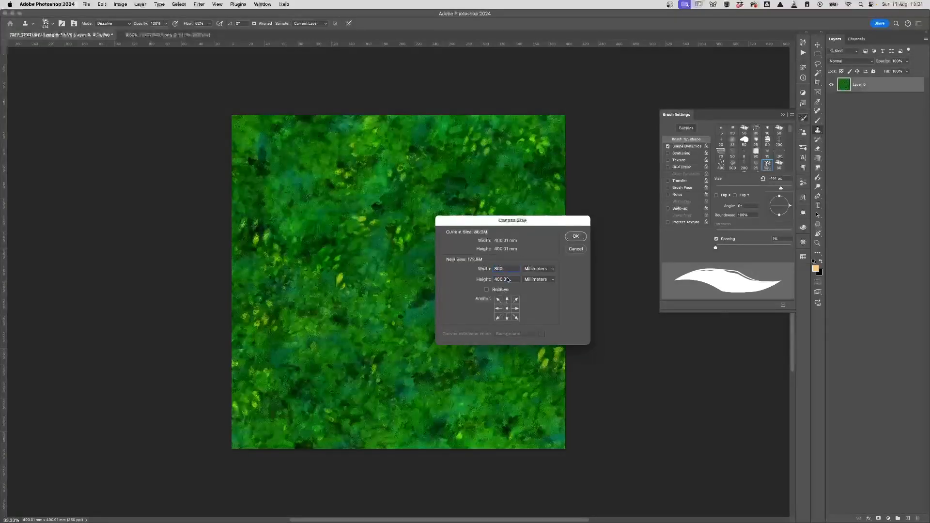
key("Tab")
type("800")
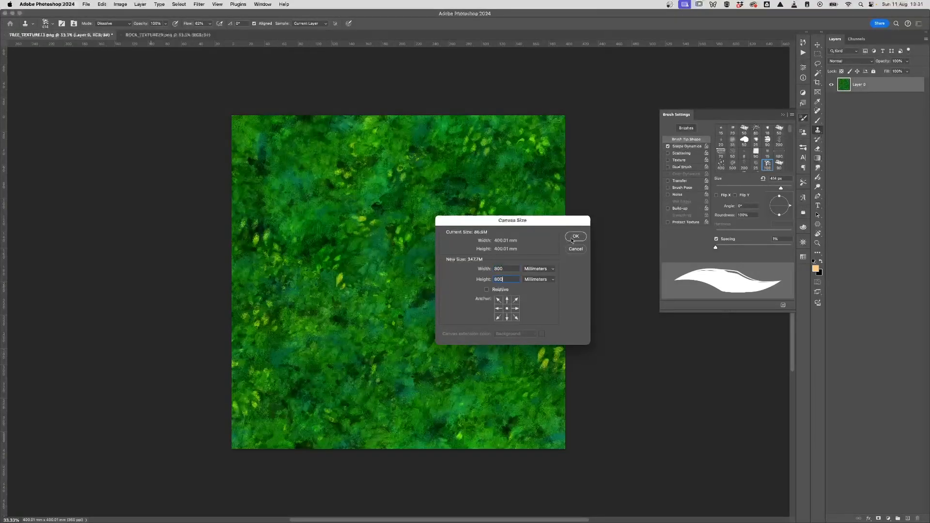
left_click(574, 237)
key("super+minus")
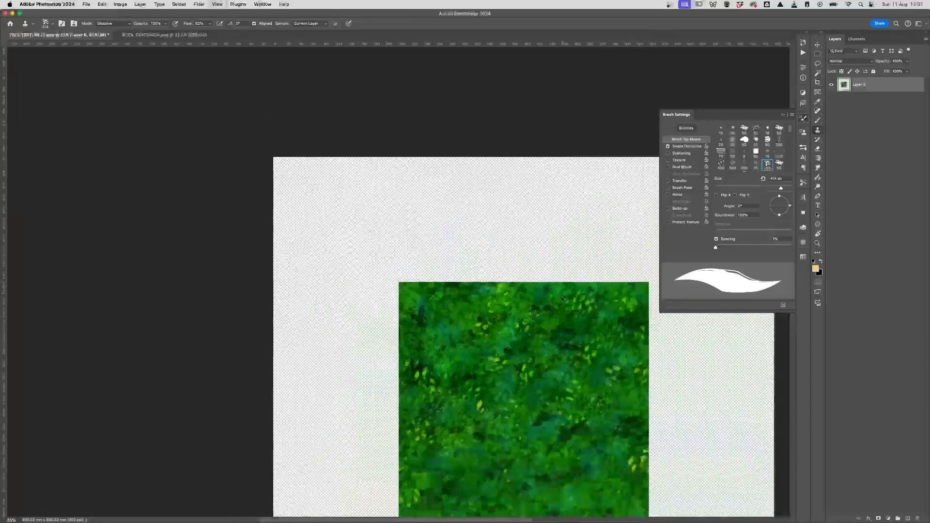
key("super+minus")
Step: Place the texture top-left, duplicate a copy to its right, and merge them into one row
left_click_drag(547, 318, 475, 228)
key("v")
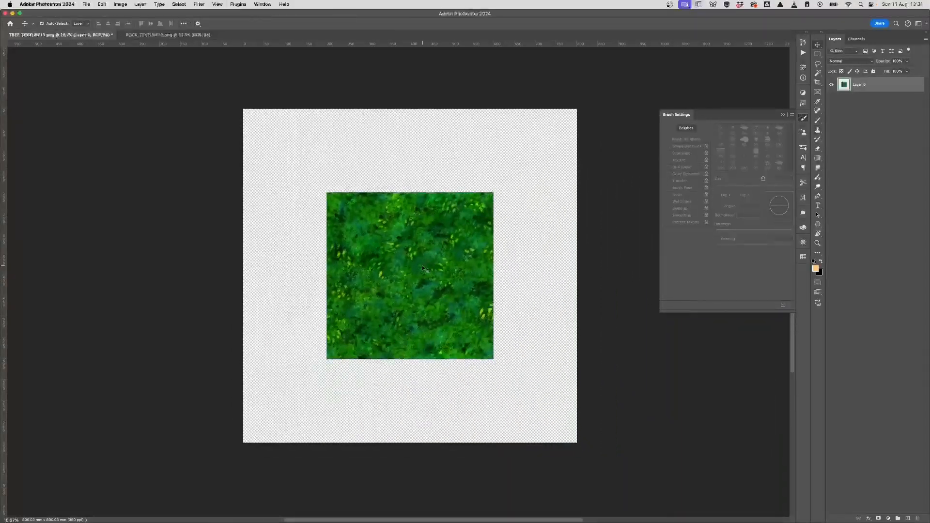
left_click_drag(422, 268, 340, 183)
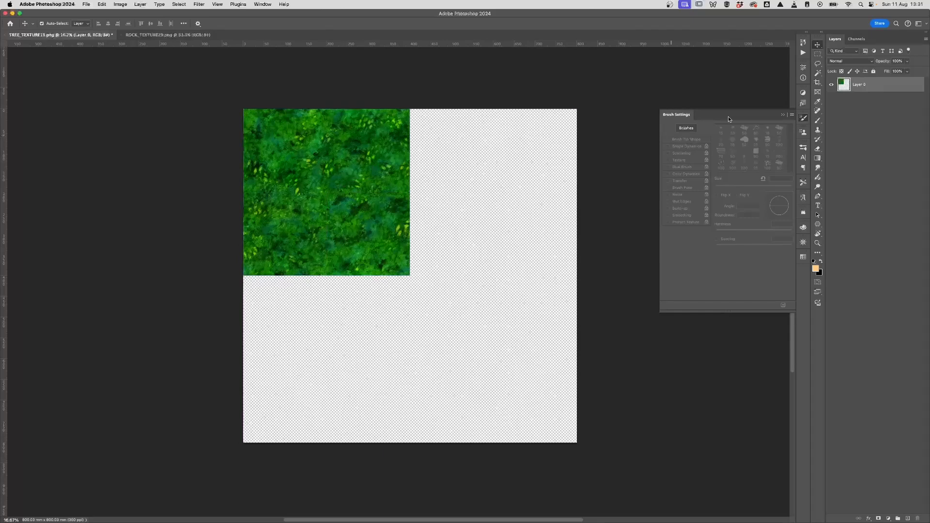
key("super+j")
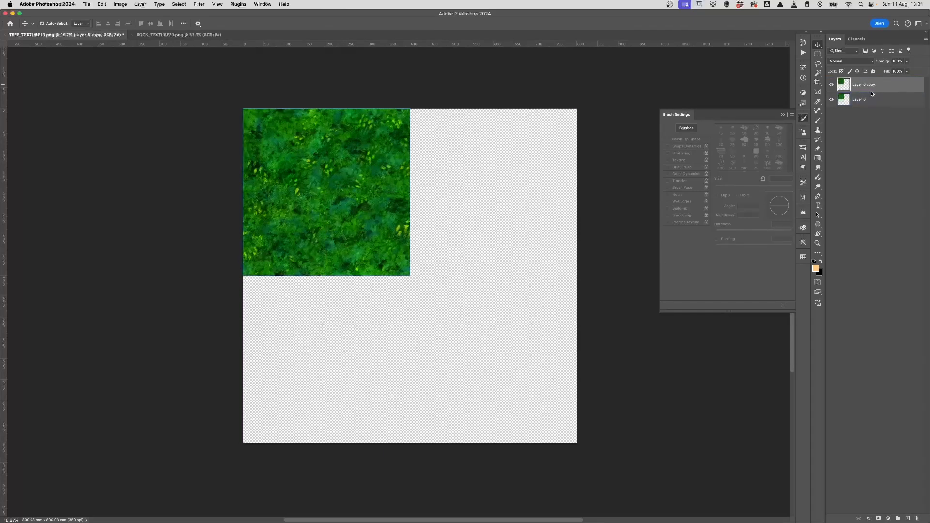
key("super+t")
left_click_drag(347, 185, 512, 182)
key("Return")
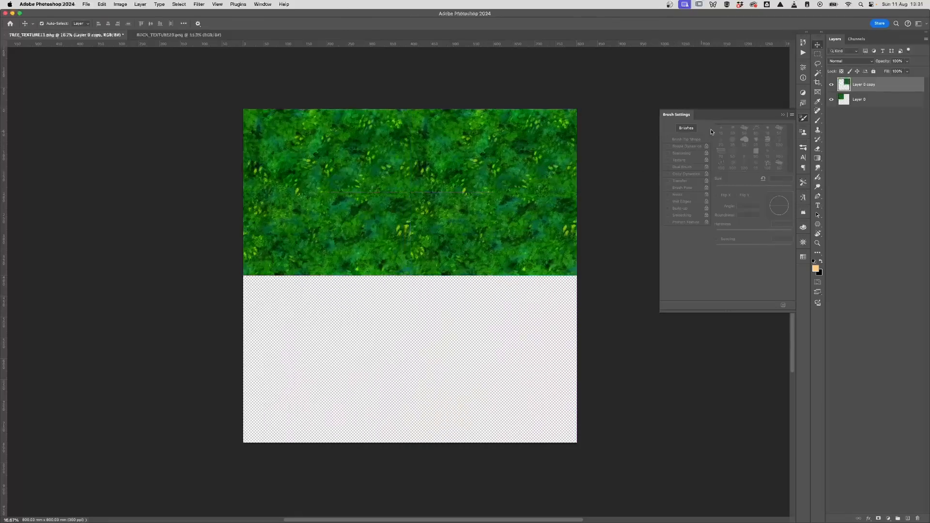
left_click(866, 105, "shift")
key("super+e")
Step: Duplicate the merged row, move it into the bottom half, and merge both halves
left_click_drag(876, 85, 877, 90)
left_click(869, 99)
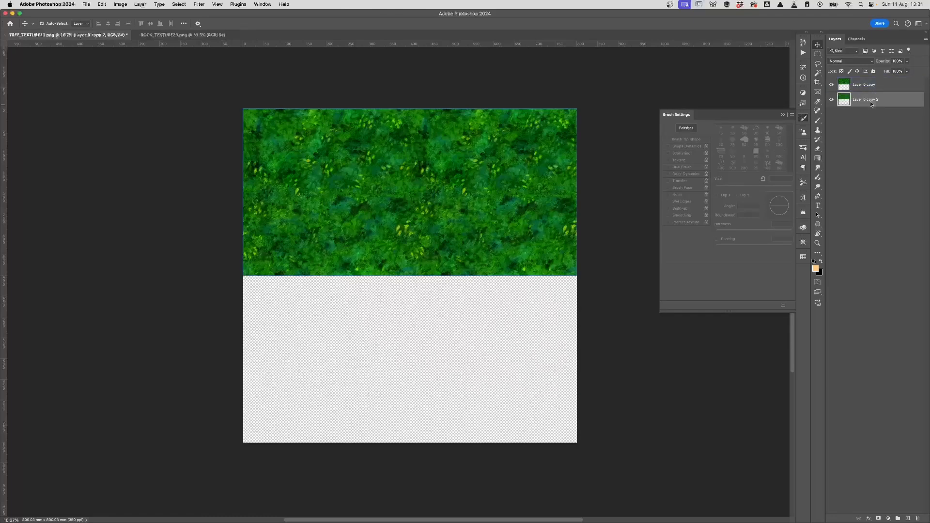
key("super+t")
left_click_drag(430, 180, 435, 339)
key("Return")
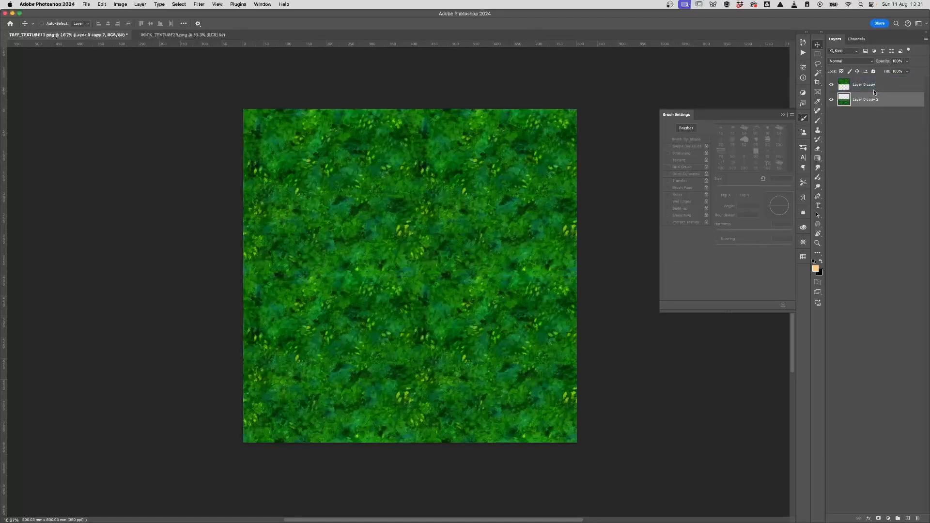
left_click(861, 100, "shift")
key("super+e")
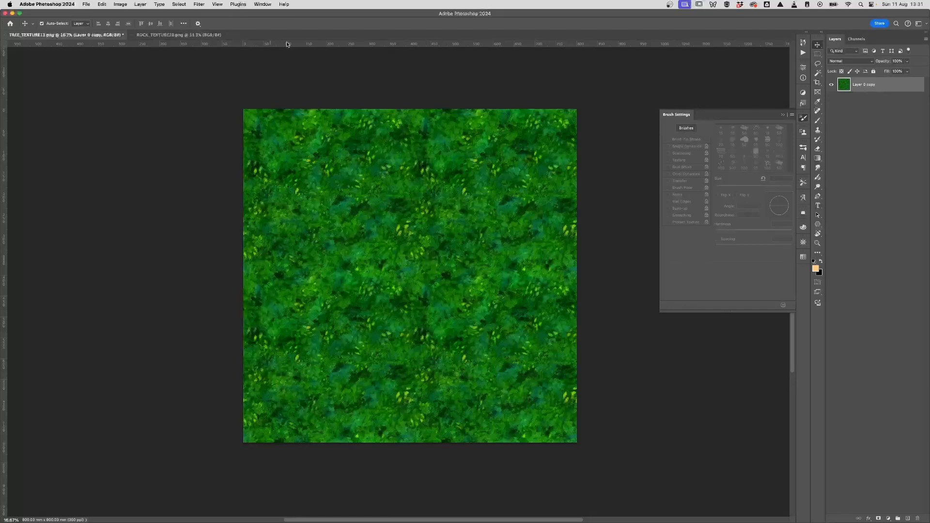
Step: Switch to ROCK_TEXTURE20.png and offset it 2756 px horizontally and vertically with Wrap Around
left_click(171, 36)
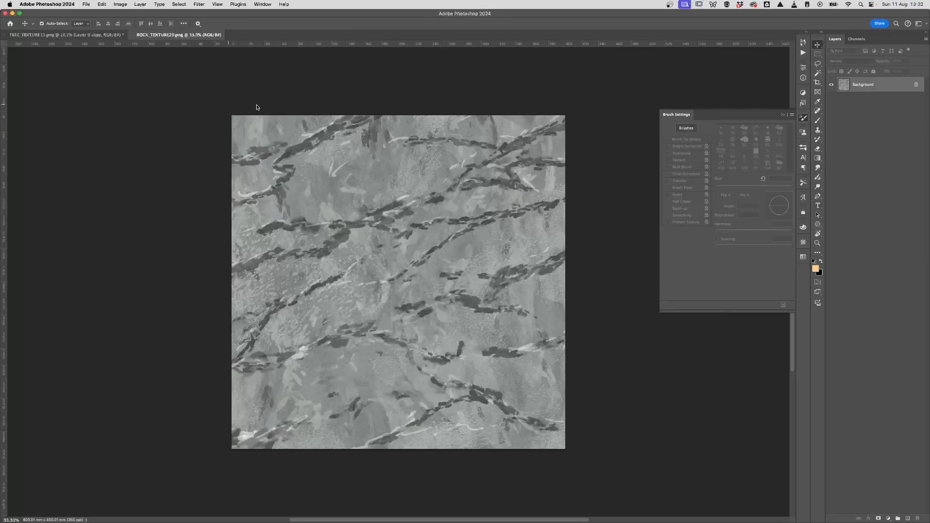
left_click(201, 5)
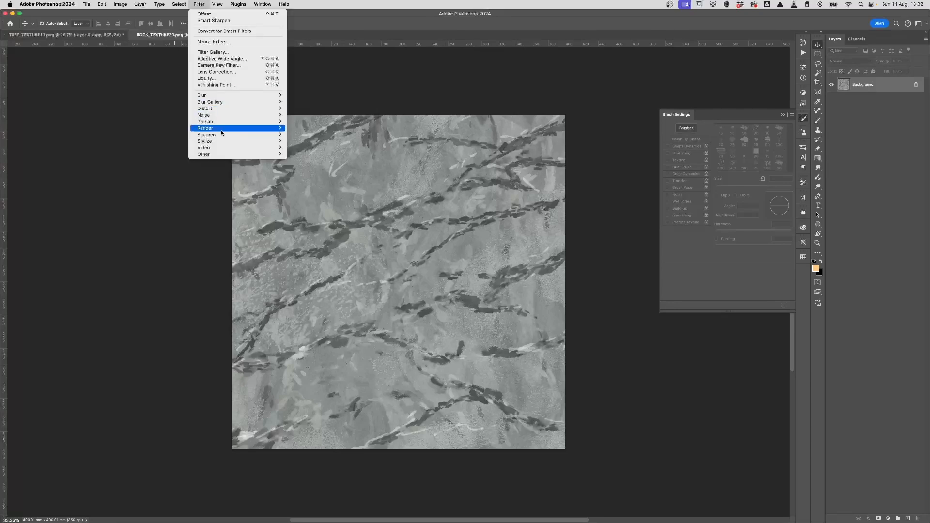
mouse_move(214, 156)
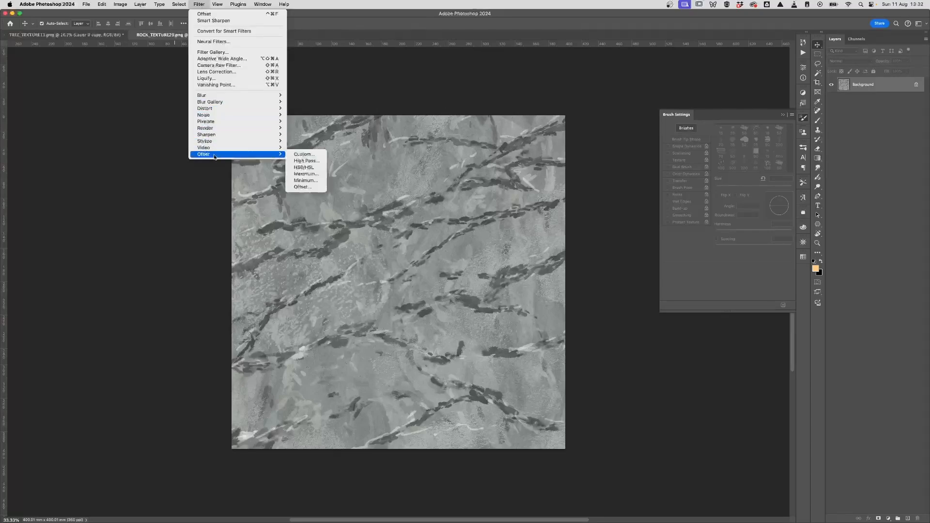
left_click(302, 187)
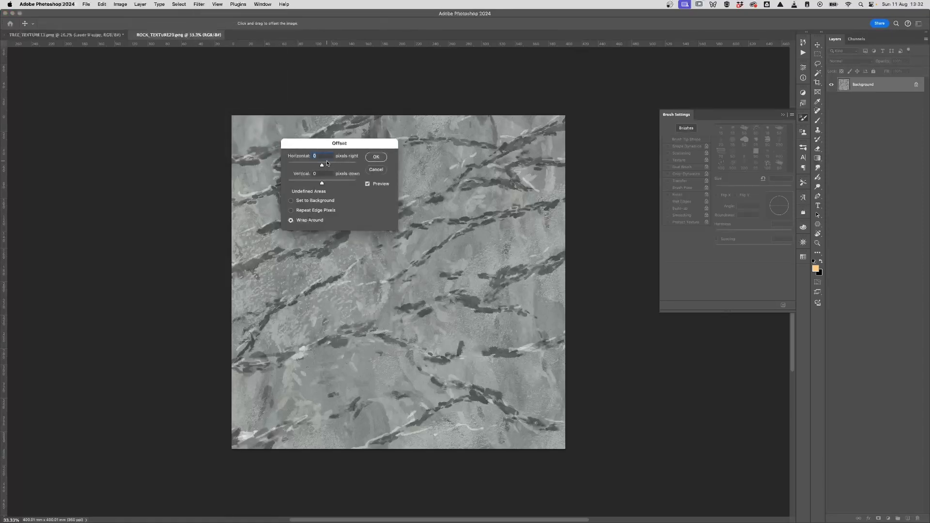
type("2756")
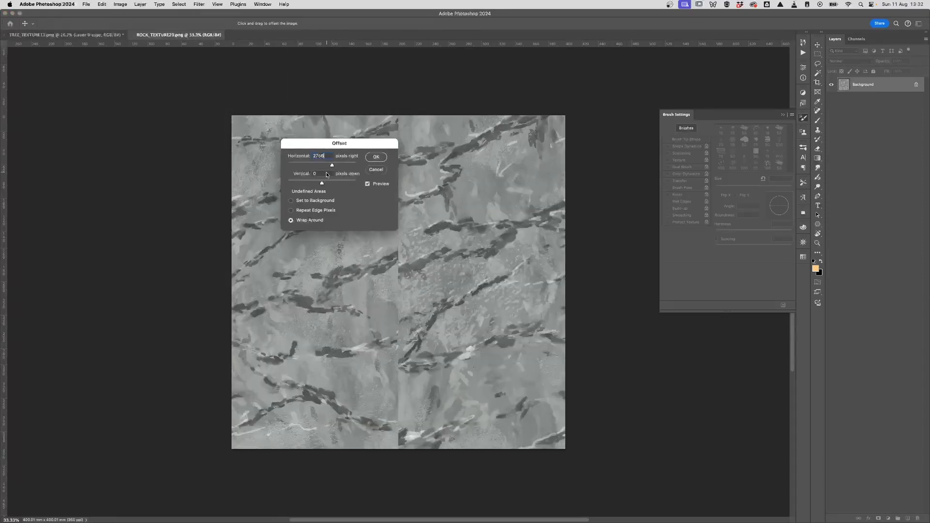
key("Tab")
type("2756")
left_click(382, 158)
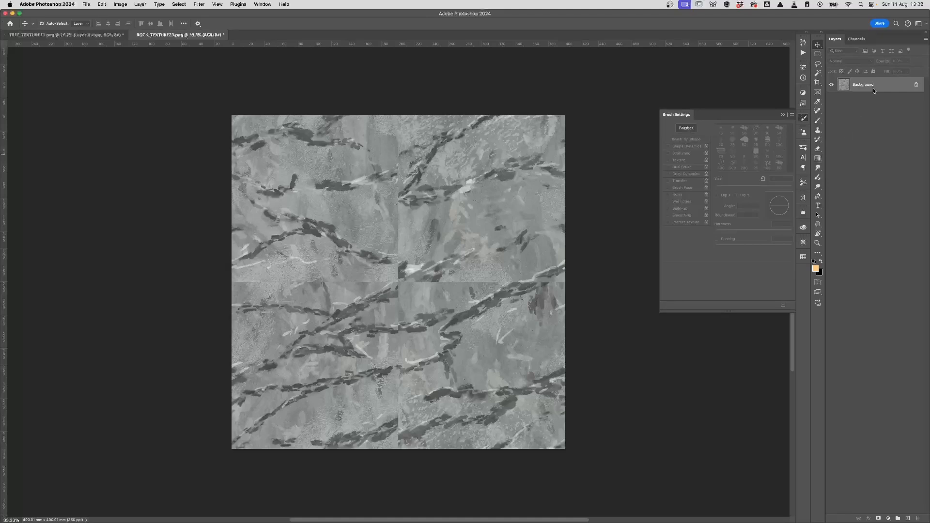
Step: Zoom in on the seam crossing and clone-stamp rock texture along the vertical seam
key("super+plus")
key("super+plus")
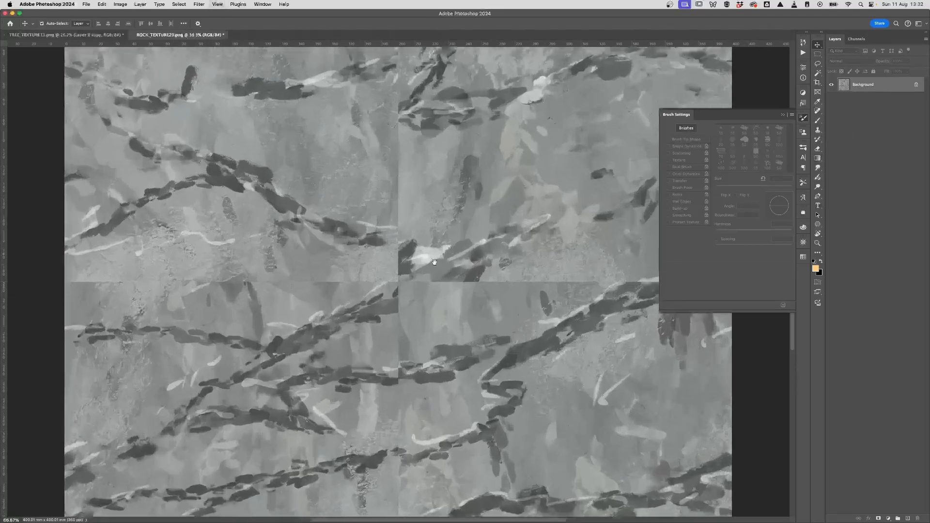
left_click_drag(434, 263, 425, 317)
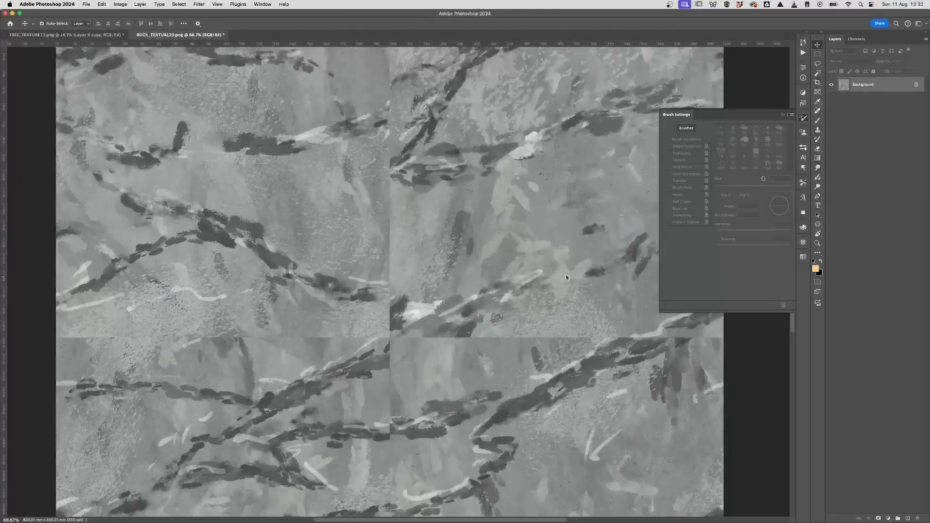
left_click(817, 131)
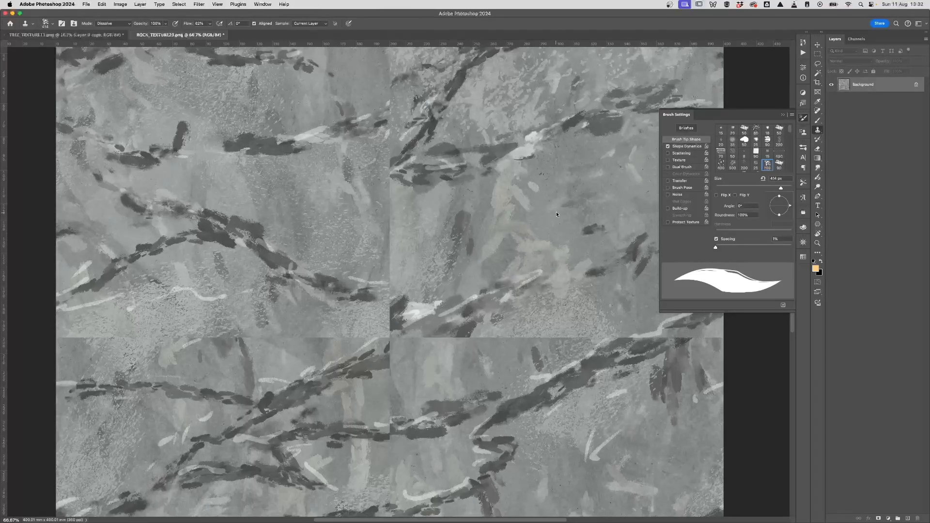
left_click(582, 179, "alt")
mouse_move(394, 235)
left_mouse_down()
mouse_move(394, 258)
mouse_move(387, 184)
mouse_move(372, 180)
left_mouse_up()
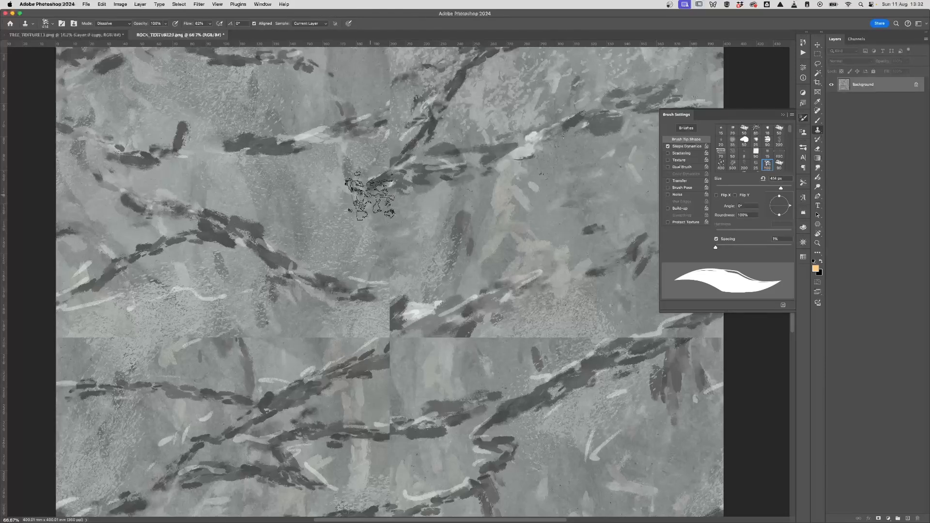
mouse_move(371, 195)
left_mouse_down()
mouse_move(350, 198)
mouse_move(358, 206)
mouse_move(360, 198)
mouse_move(339, 200)
mouse_move(325, 213)
mouse_move(361, 204)
mouse_move(342, 193)
mouse_move(357, 192)
mouse_move(308, 212)
mouse_move(351, 191)
mouse_move(371, 205)
left_mouse_up()
Step: Clone grey rock texture over the light patches, crack end and dark smears near the seams
left_click(571, 181, "alt")
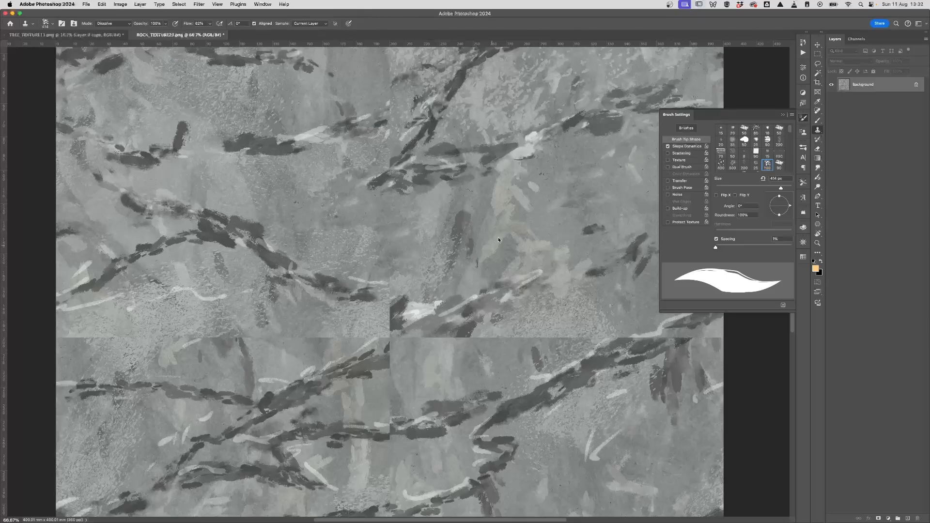
left_click_drag(470, 222, 439, 277)
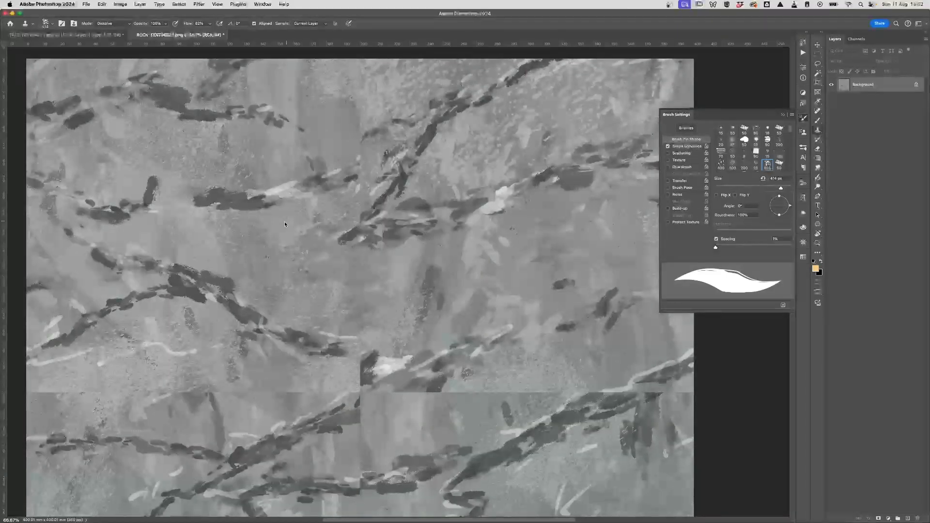
left_click_drag(360, 220, 364, 225)
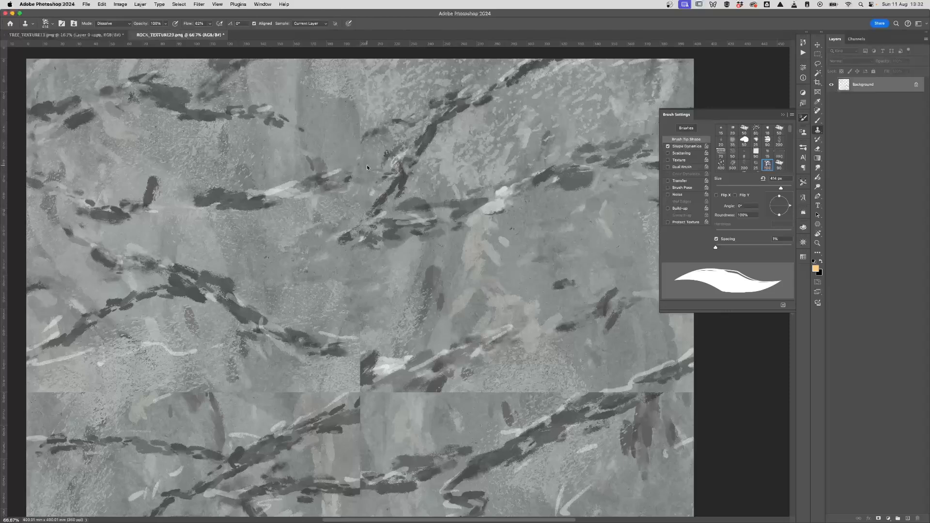
left_click(373, 135)
left_click(484, 360)
key("super+z")
scroll(436, 334, "right", 1)
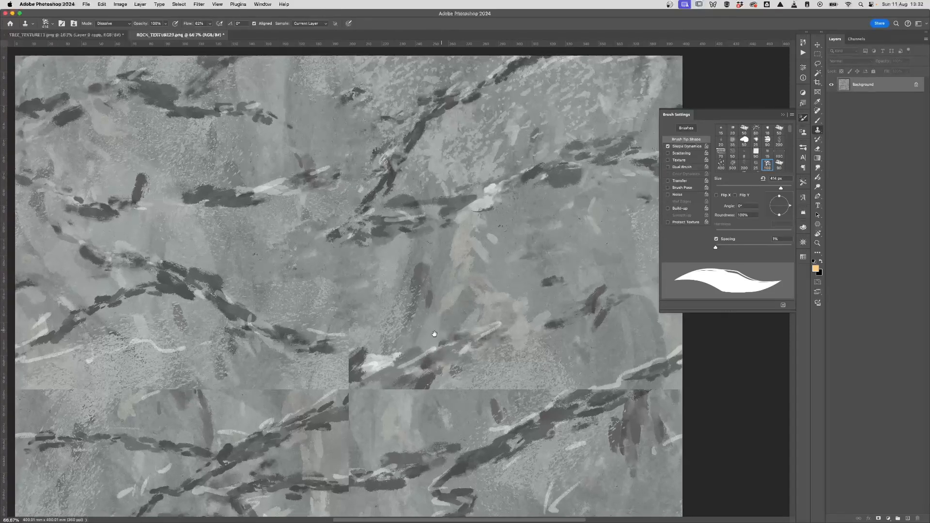
scroll(470, 320, "up", 1)
left_click(471, 313)
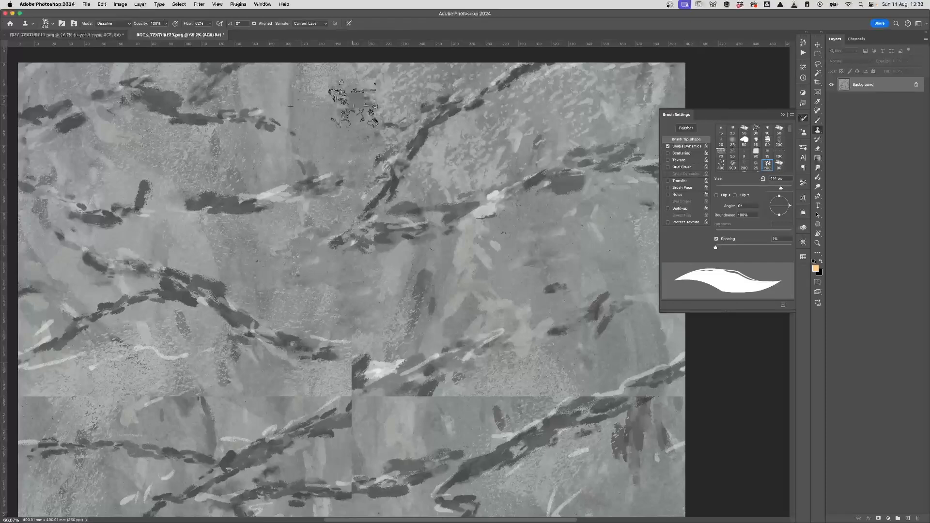
Step: Clone rock texture along the horizontal seam
left_click_drag(399, 382, 425, 276)
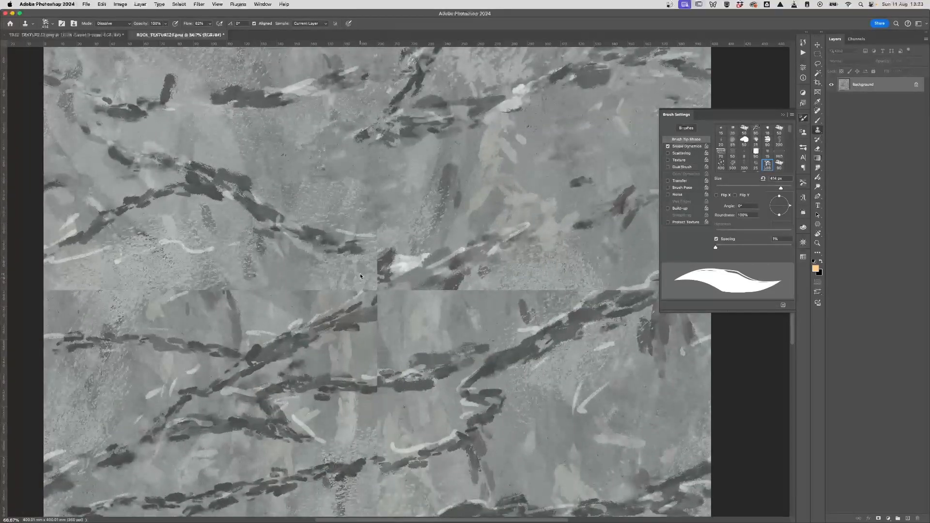
left_click_drag(464, 411, 388, 425)
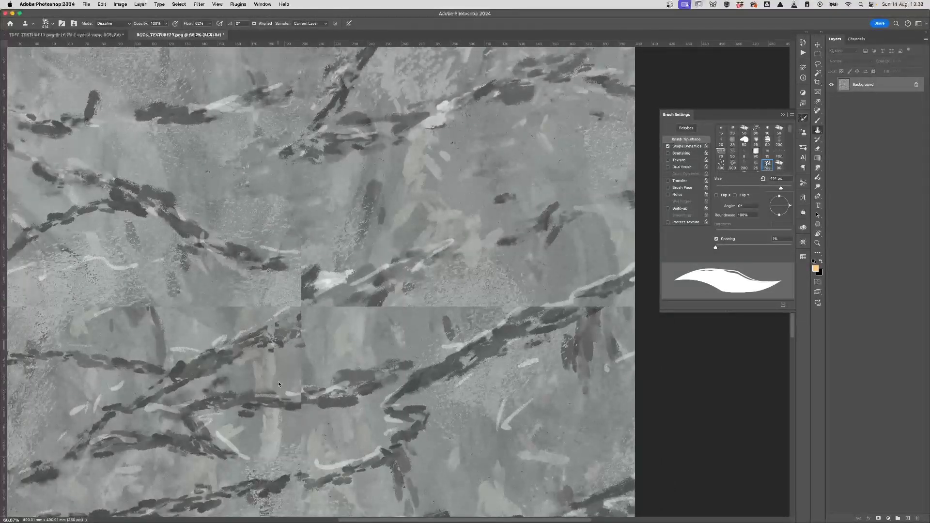
left_click_drag(278, 382, 318, 430)
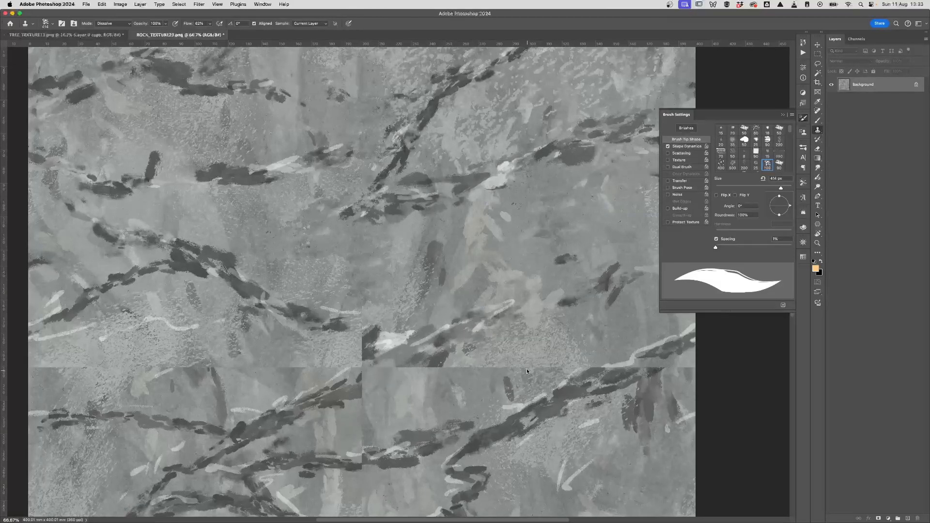
mouse_move(527, 372)
left_mouse_down()
mouse_move(467, 377)
mouse_move(446, 402)
left_mouse_up()
left_click(474, 419)
Step: Clone texture over the horizontal seam and the nearby dark patch
left_click(422, 358)
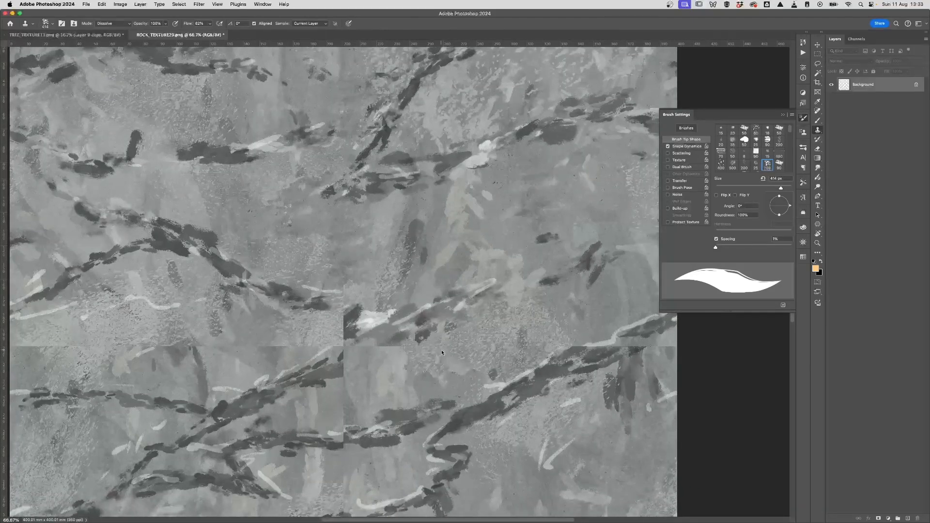
left_click_drag(447, 348, 398, 353)
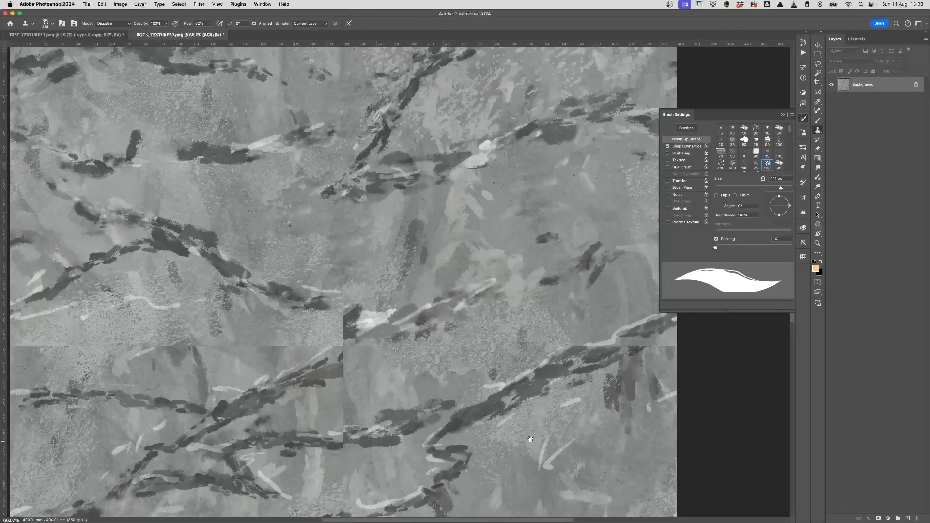
scroll(488, 438, "down", 5)
scroll(488, 439, "right", 2)
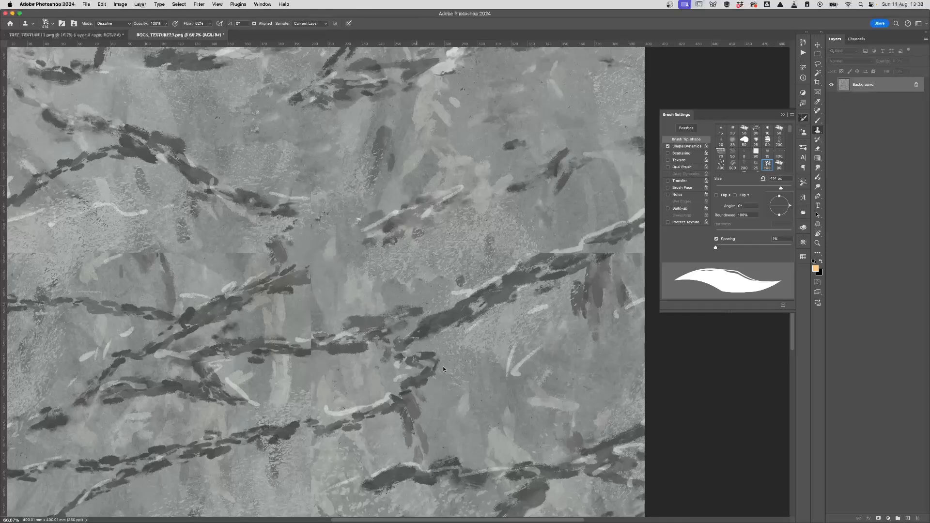
left_click_drag(265, 252, 293, 237)
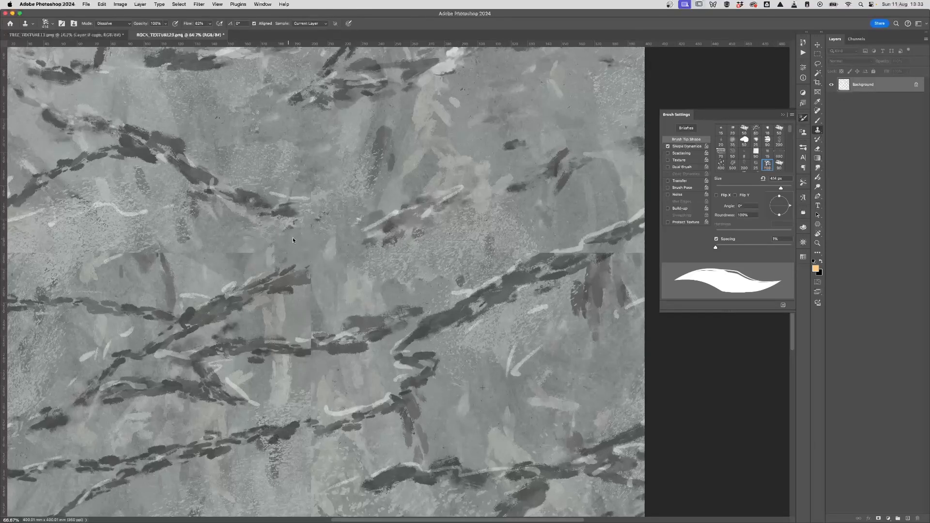
left_click_drag(233, 258, 255, 254)
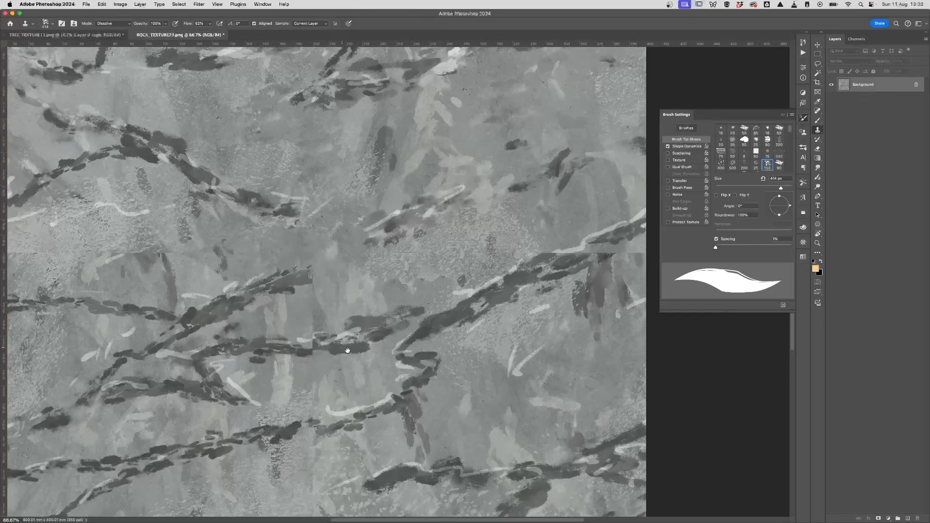
Step: Clone lighter rock texture over the lower seam
left_click_drag(337, 346, 409, 332)
scroll(501, 421, "down", 3)
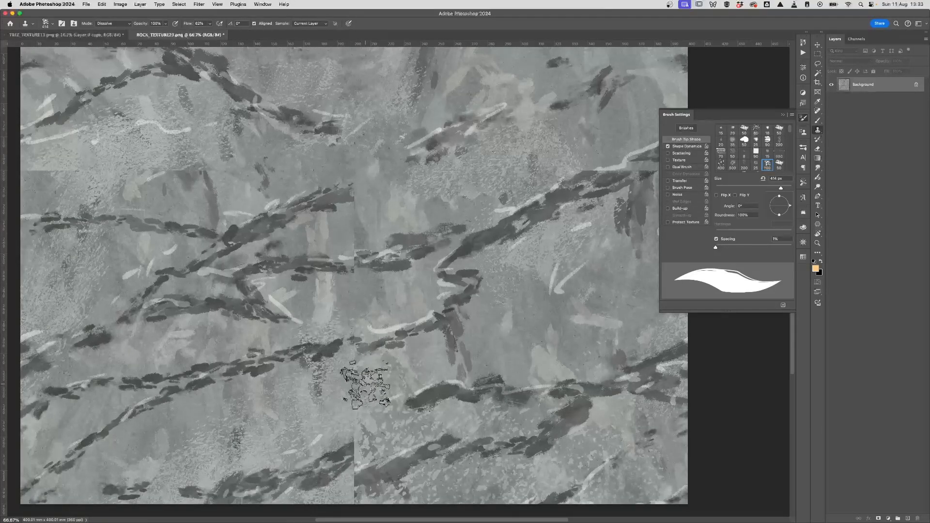
mouse_move(365, 384)
left_mouse_down()
mouse_move(351, 383)
mouse_move(359, 388)
mouse_move(357, 427)
left_mouse_up()
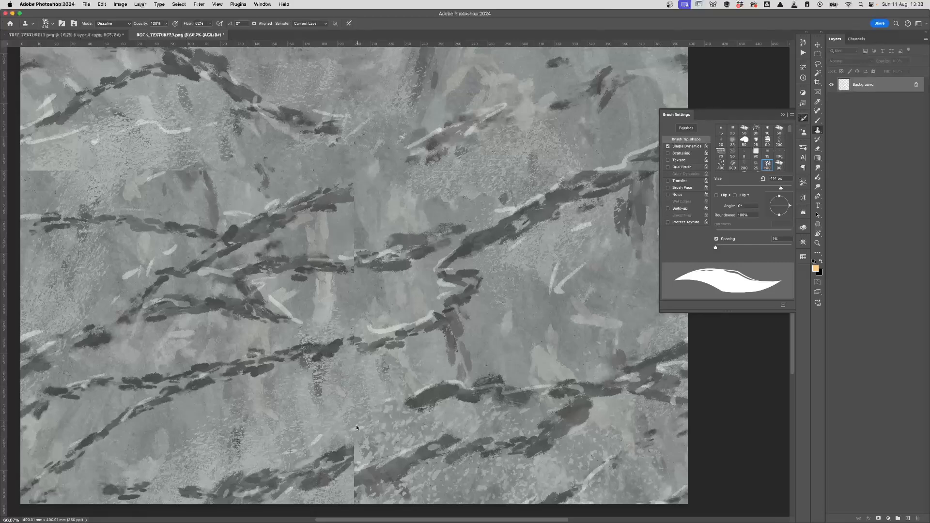
left_click_drag(405, 448, 378, 372)
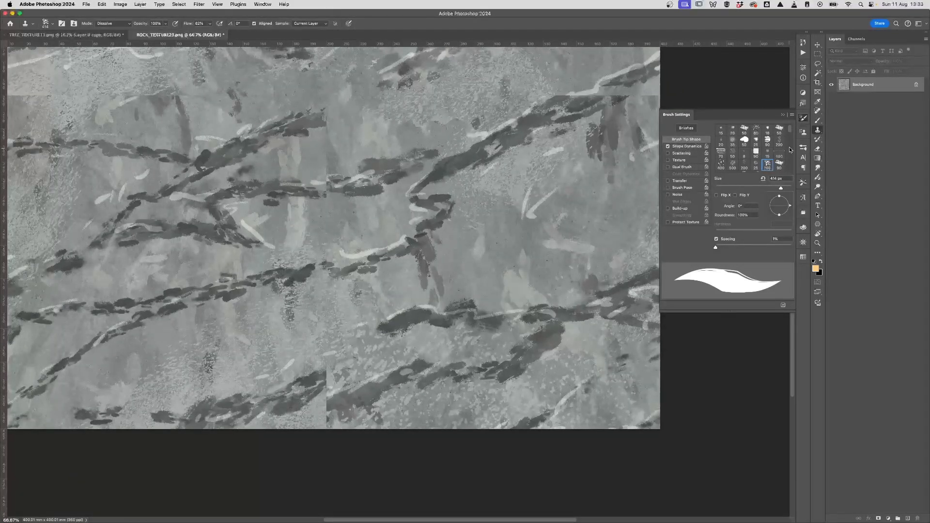
scroll(753, 141, "down", 10)
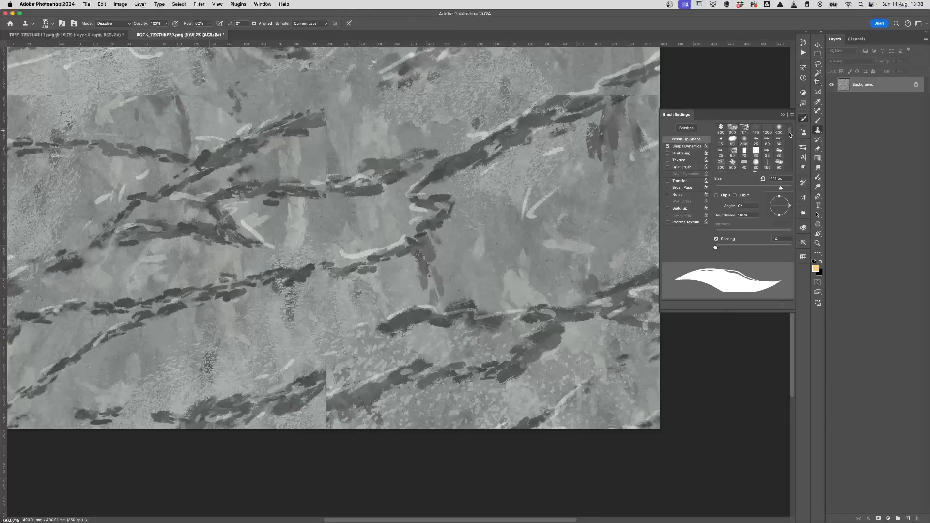
Step: Pick the soft 2200 px tip, shrink it to 900 px, and clone over the seam's dark strokes
left_click(744, 139)
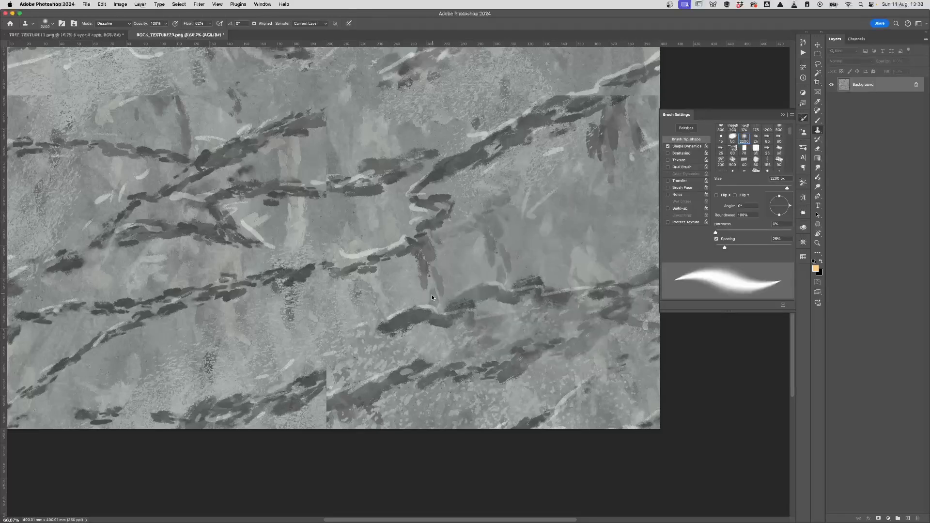
key("bracketleft")
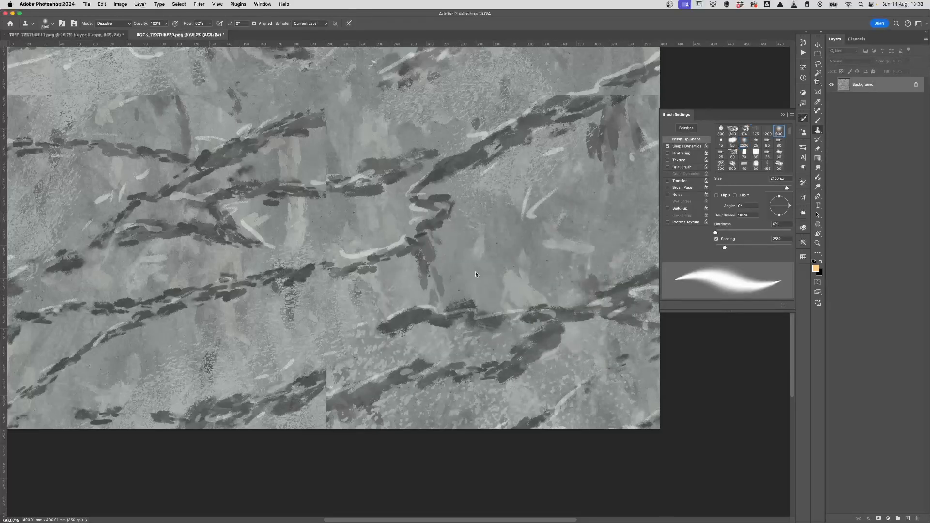
left_click(464, 278)
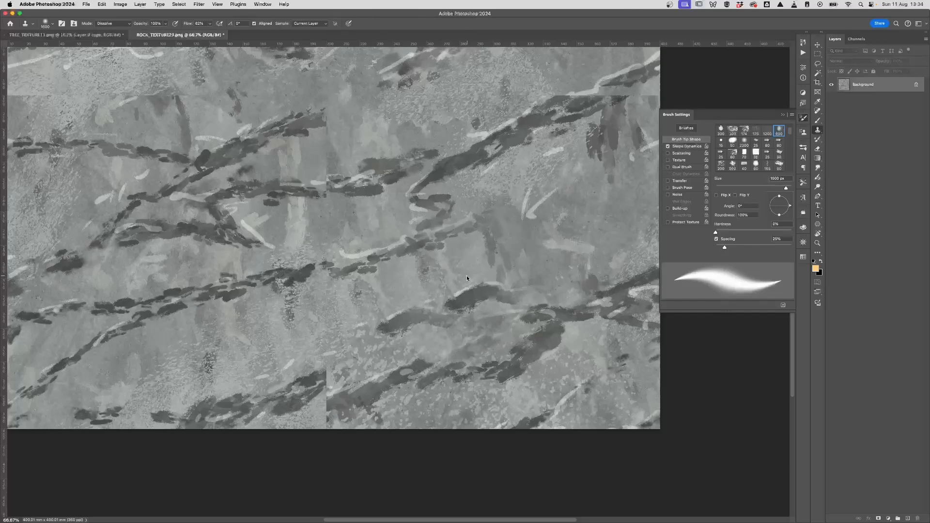
key("bracketleft")
key("bracketleft")
key("bracketleft")
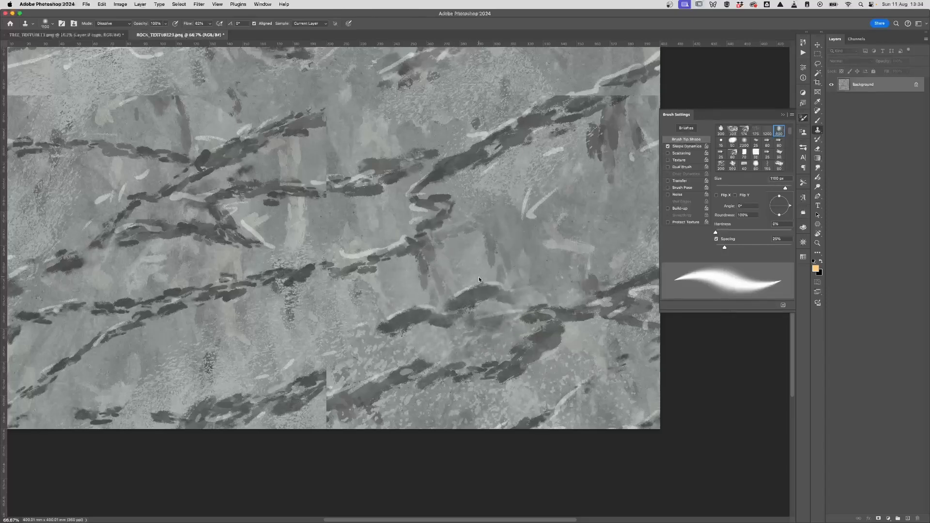
key("bracketleft")
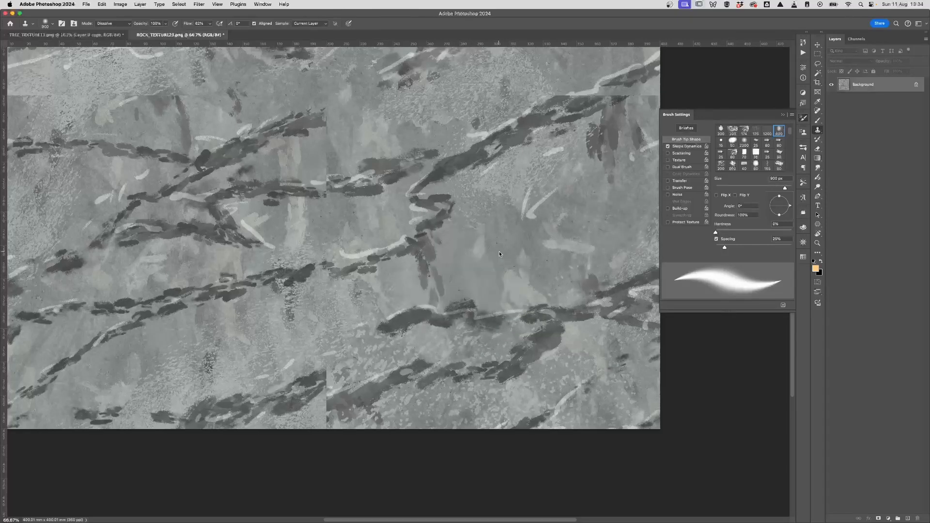
mouse_move(332, 291)
left_mouse_down()
mouse_move(326, 307)
mouse_move(335, 281)
left_mouse_up()
mouse_move(431, 350)
left_mouse_down()
mouse_move(448, 351)
mouse_move(440, 315)
left_mouse_up()
left_click_drag(357, 224, 358, 246)
left_click_drag(436, 334, 431, 306)
mouse_move(278, 303)
left_mouse_down()
mouse_move(275, 275)
mouse_move(187, 274)
mouse_move(324, 289)
left_mouse_up()
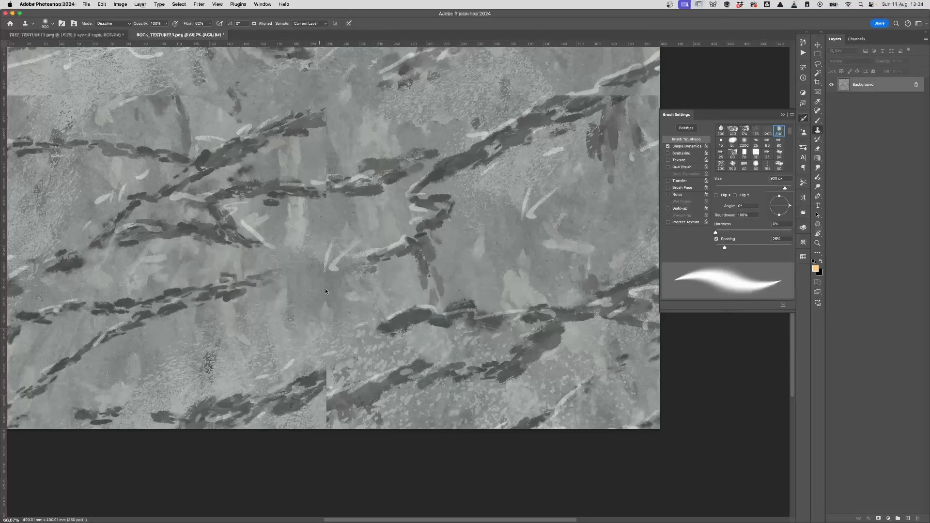
left_click(435, 278)
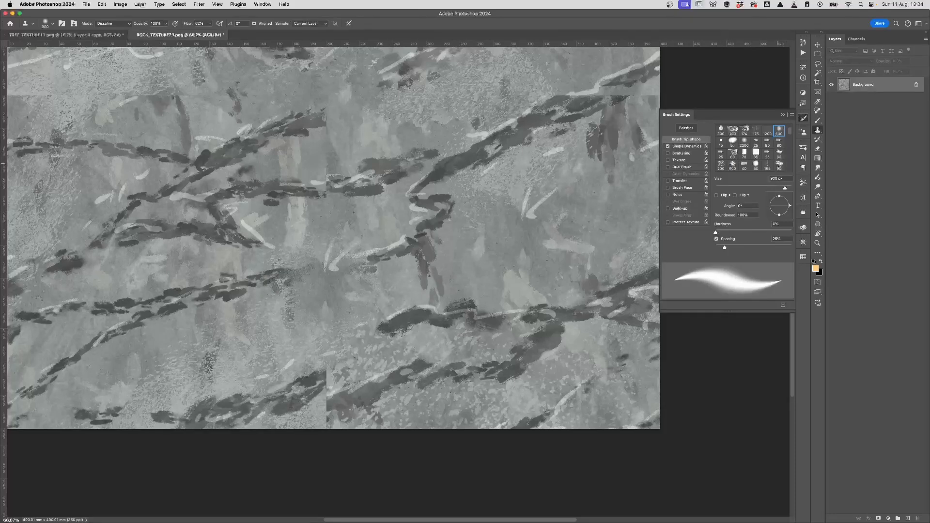
Step: Switch to a 100 px tight-spacing tip, enlarge it to 178 px, and clone over the vertical seam
left_click(721, 164)
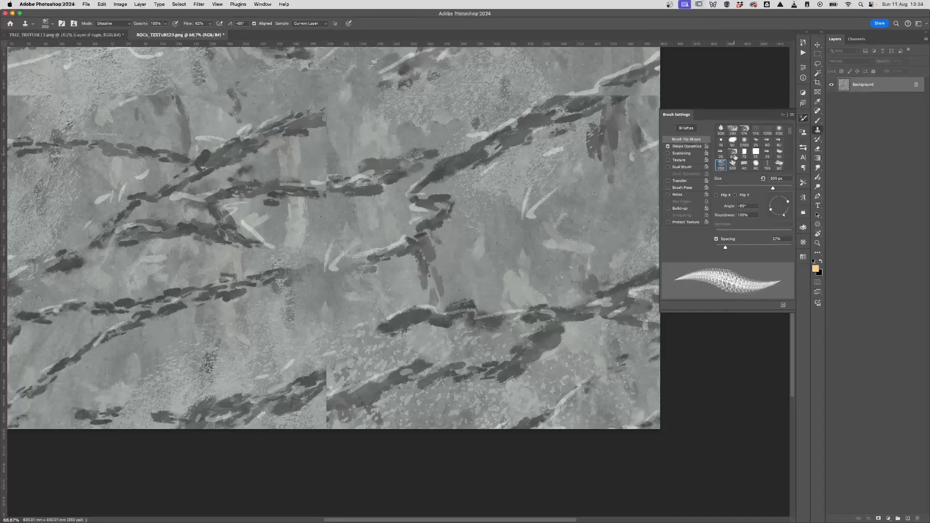
left_click(733, 152)
scroll(790, 135, "down", 5)
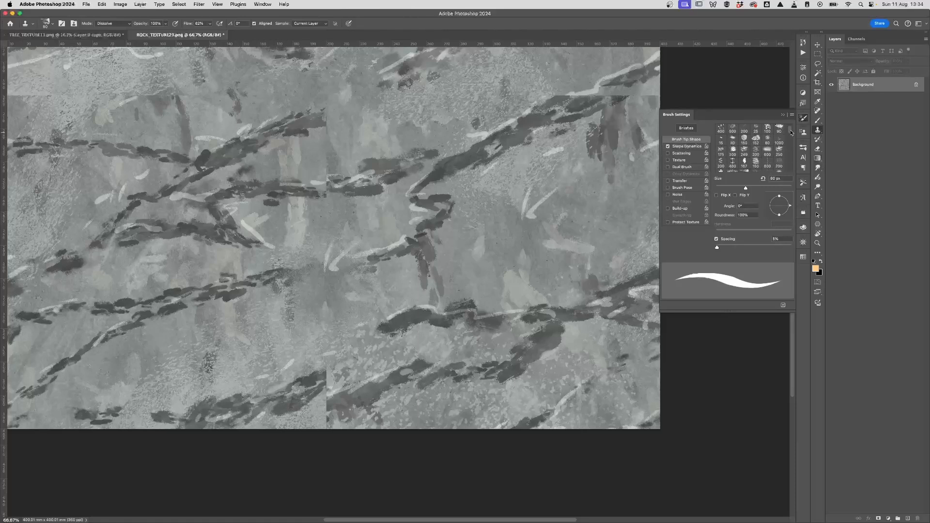
left_click(768, 141)
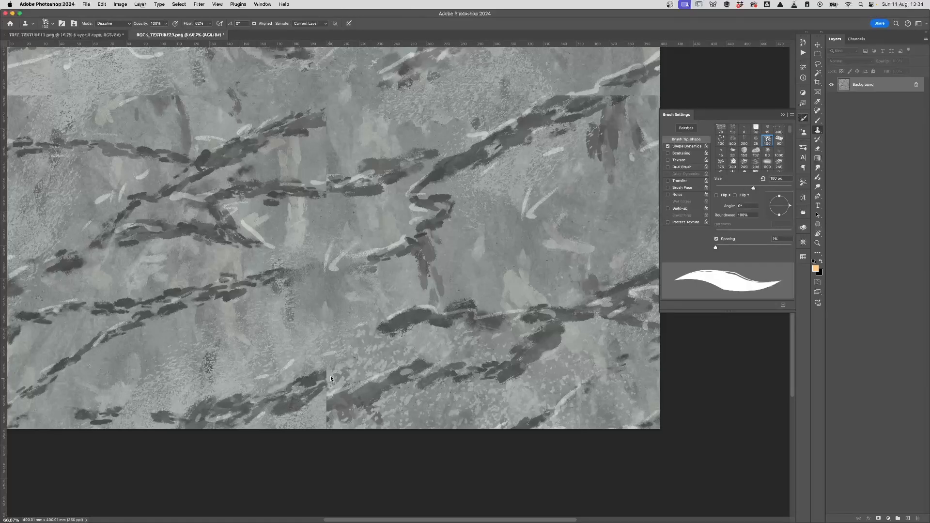
left_click_drag(324, 378, 343, 369)
left_click_drag(753, 188, 769, 188)
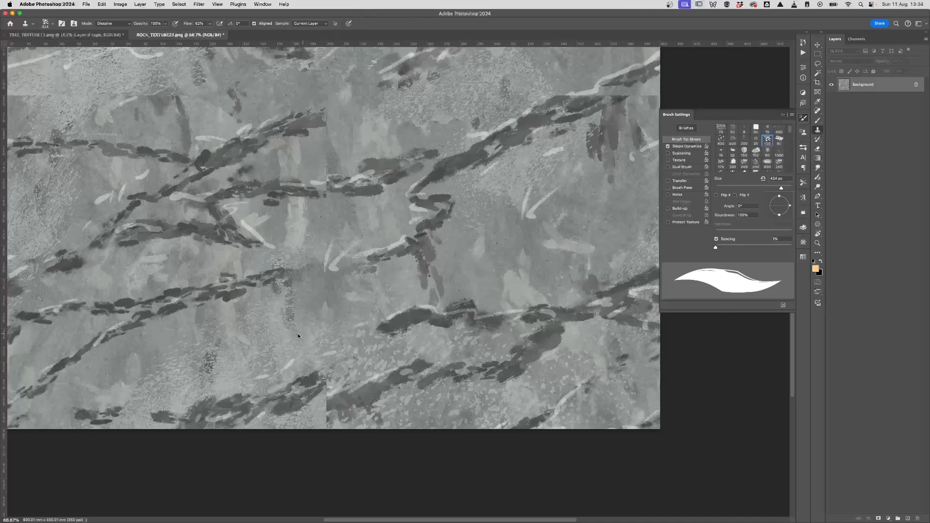
mouse_move(343, 376)
left_mouse_down()
mouse_move(320, 402)
mouse_move(339, 415)
mouse_move(330, 402)
mouse_move(334, 379)
left_mouse_up()
Step: At 50% zoom, undo the last dabs and extend the dark crack up and right across the seam
left_click_drag(333, 334, 351, 423)
key("super+minus")
left_click_drag(393, 402, 381, 382)
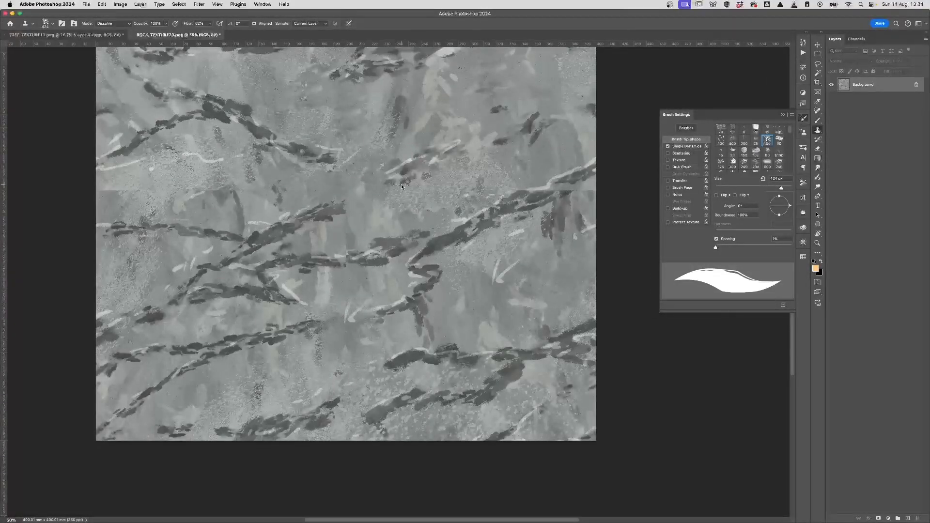
left_click_drag(398, 181, 388, 265)
left_click_drag(352, 401, 362, 284)
left_click_drag(339, 364, 335, 365)
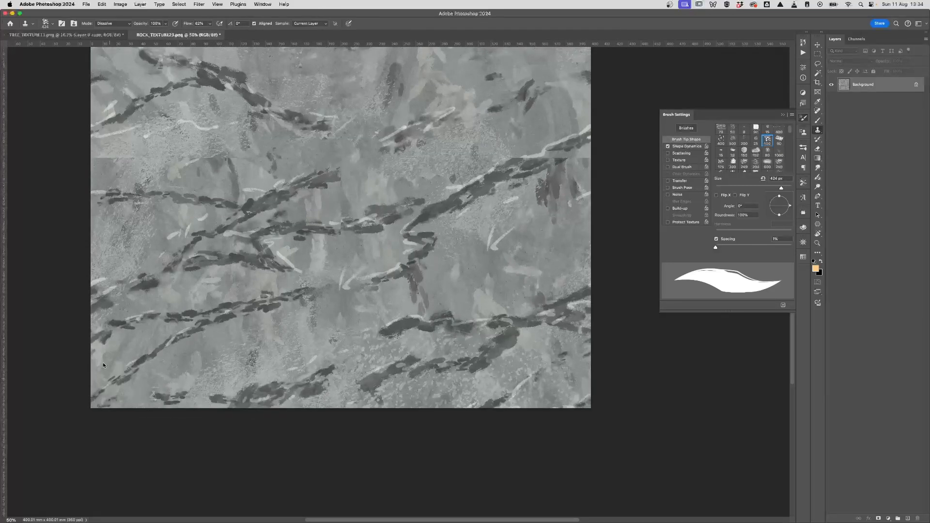
left_click_drag(461, 265, 377, 315)
left_click_drag(115, 210, 141, 240)
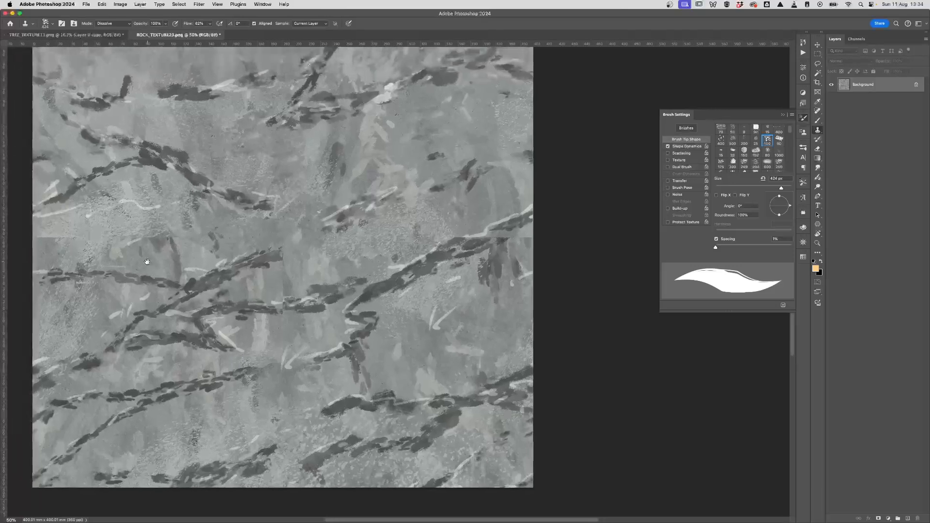
left_click_drag(410, 325, 412, 337)
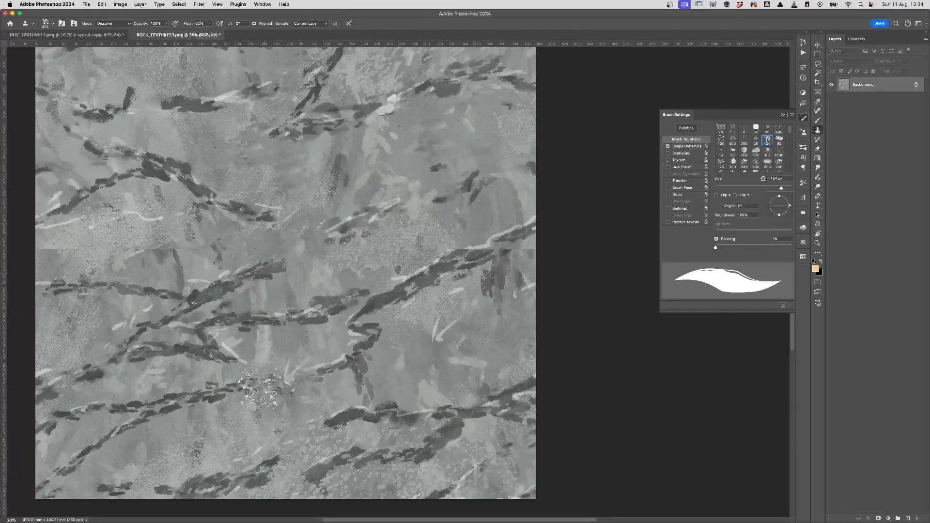
key("super+z")
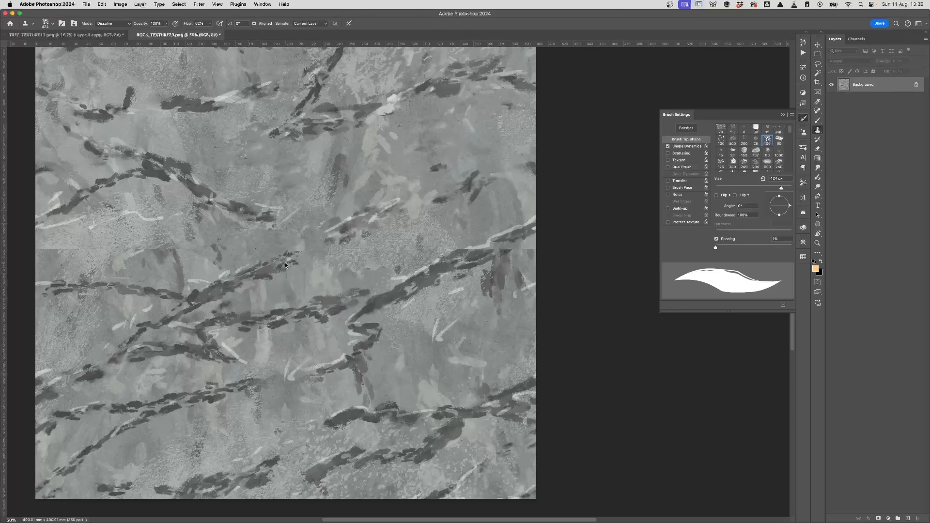
left_click_drag(289, 265, 329, 239)
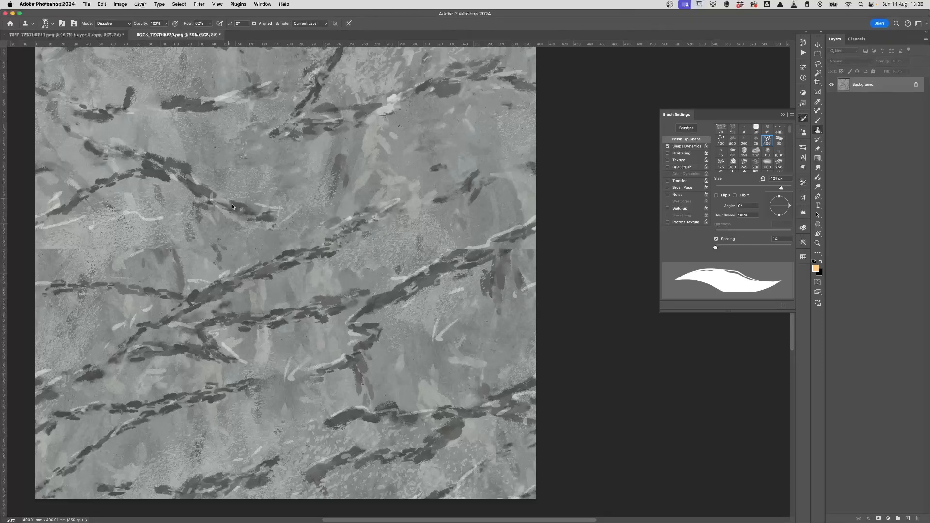
left_click_drag(232, 206, 284, 220)
Step: Continue the dark crack up and right, adding a dark vertical crack over the seam
left_click(408, 449, "alt")
left_click_drag(284, 219, 336, 189)
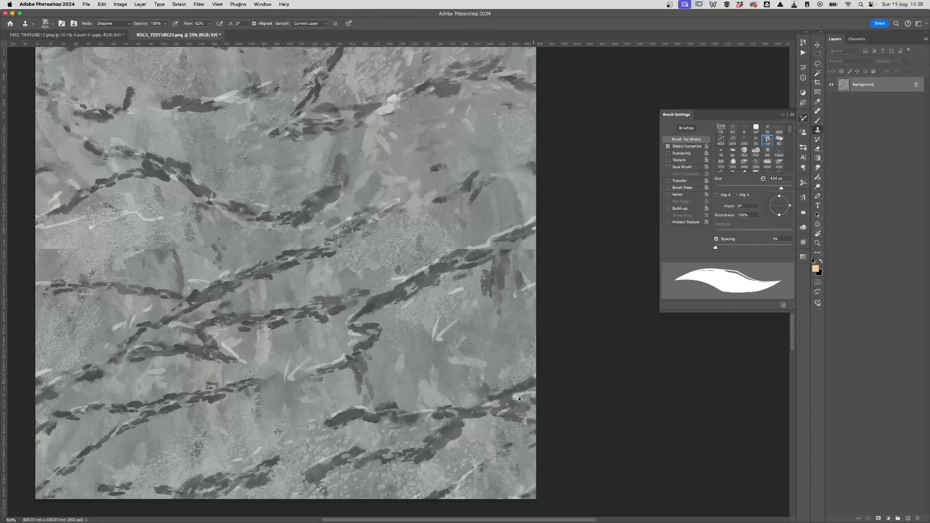
left_click_drag(473, 371, 454, 382)
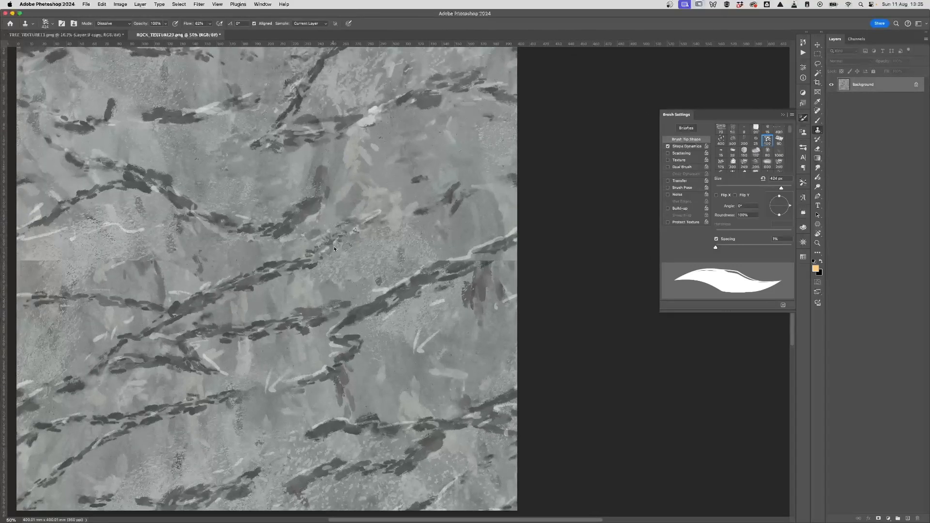
mouse_move(343, 423)
left_mouse_down()
mouse_move(348, 392)
mouse_move(340, 411)
left_mouse_up()
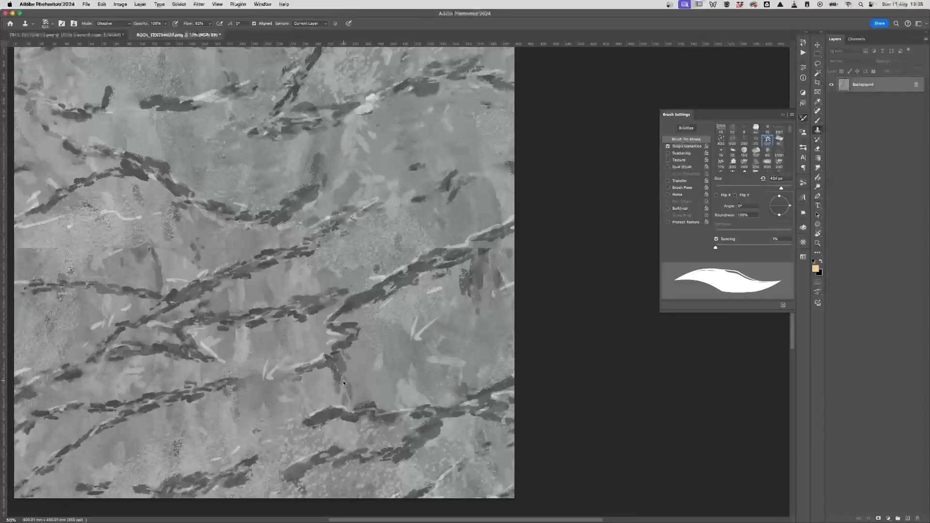
mouse_move(336, 228)
left_mouse_down()
mouse_move(311, 208)
mouse_move(330, 215)
mouse_move(324, 209)
left_mouse_up()
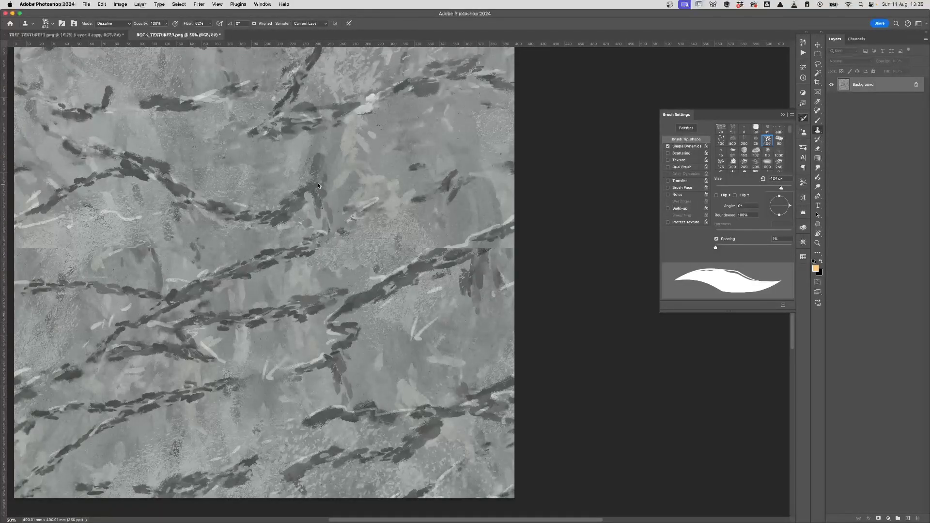
mouse_move(398, 314)
left_mouse_down()
mouse_move(415, 387)
mouse_move(424, 376)
left_mouse_up()
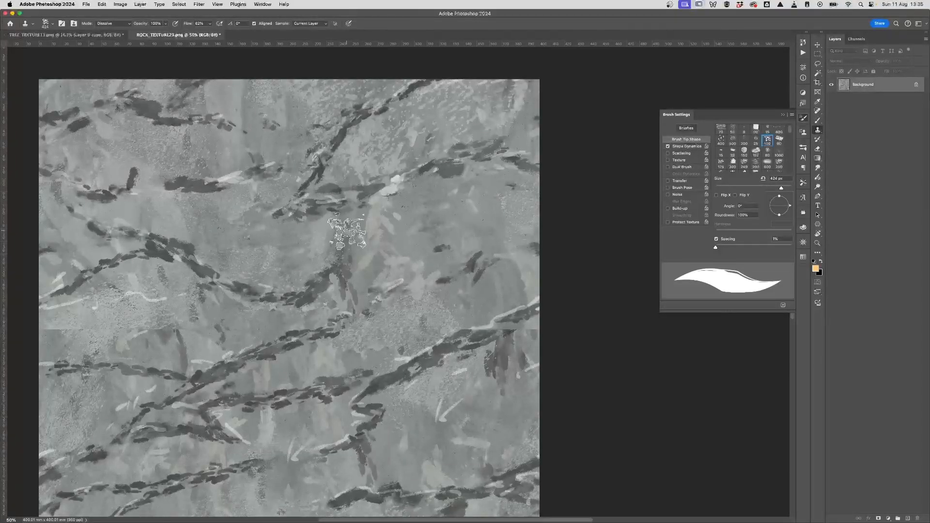
mouse_move(348, 221)
left_mouse_down()
mouse_move(350, 211)
mouse_move(345, 241)
mouse_move(335, 221)
left_mouse_up()
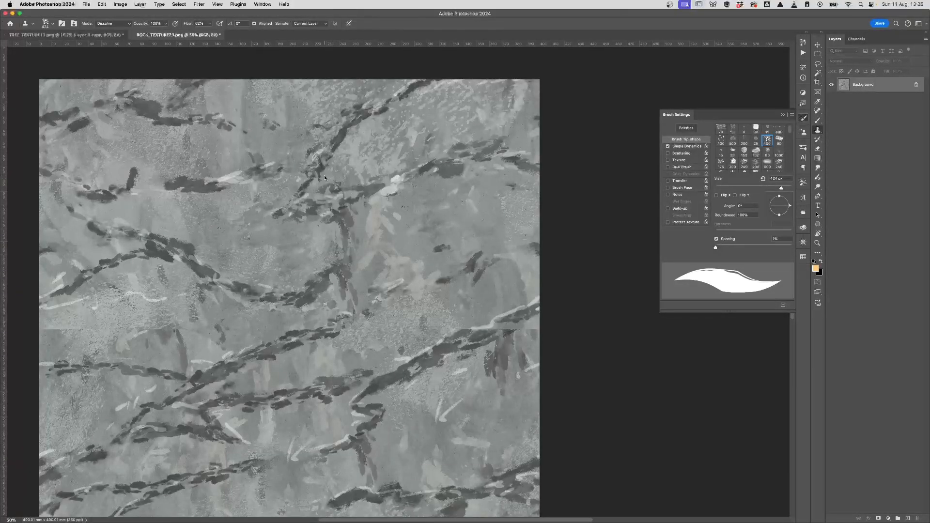
scroll(341, 349, "down", 3)
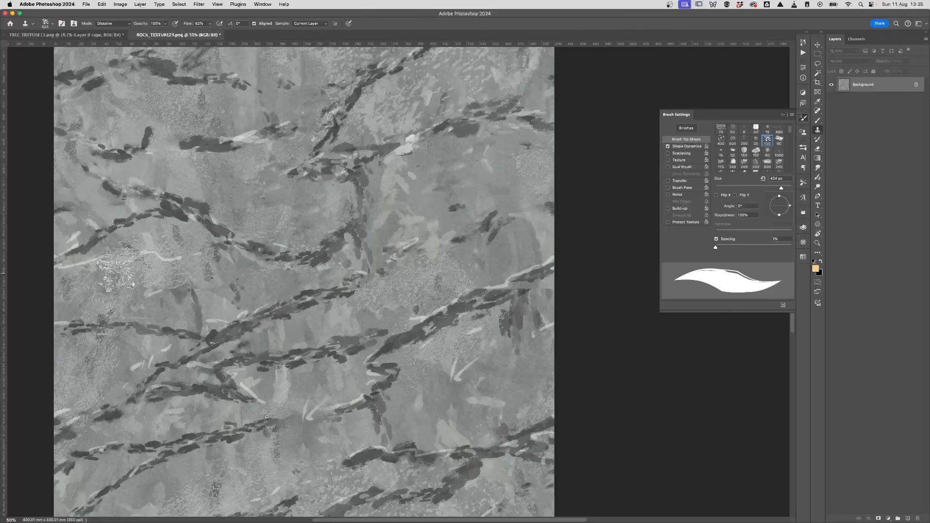
Step: Clone texture over the horizontal seam and break up the dark crack with a cloned dab
left_click(126, 375, "alt")
mouse_move(164, 298)
left_mouse_down()
mouse_move(188, 294)
mouse_move(233, 284)
left_mouse_up()
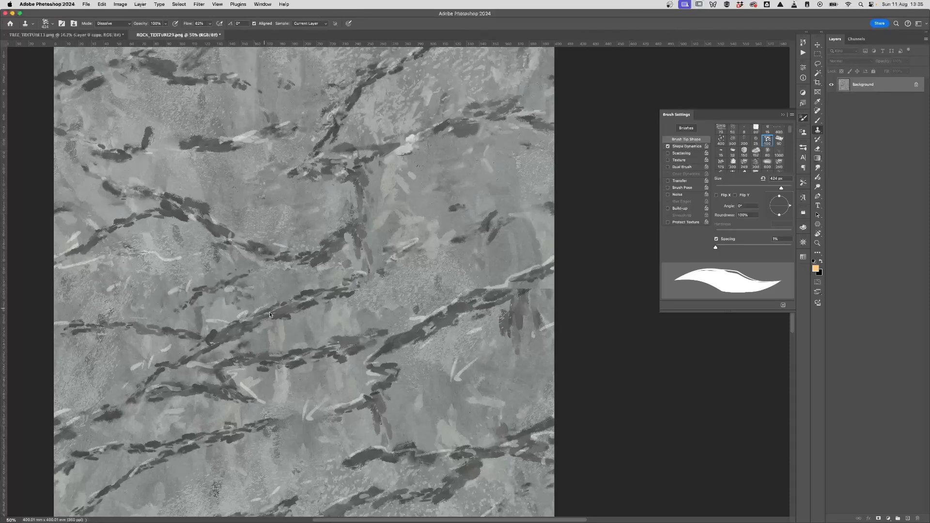
scroll(343, 366, "down", 3)
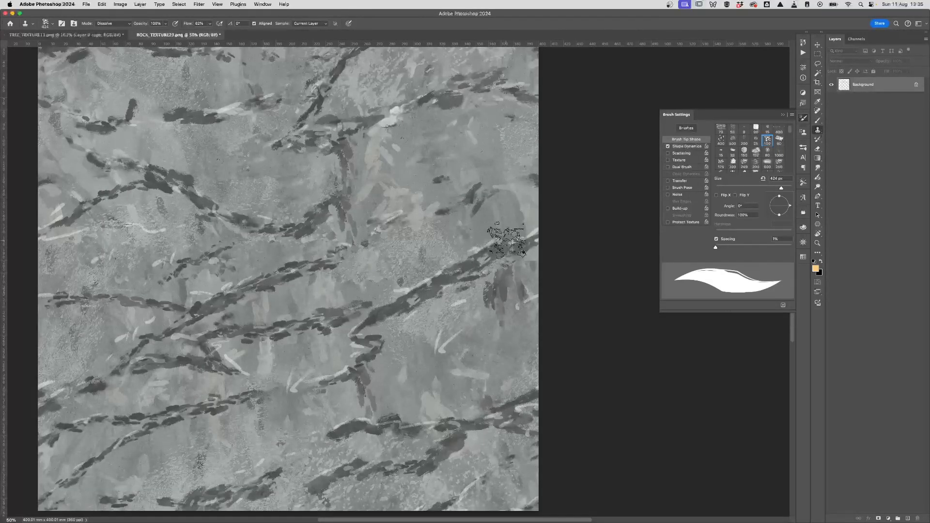
left_click_drag(410, 373, 374, 388)
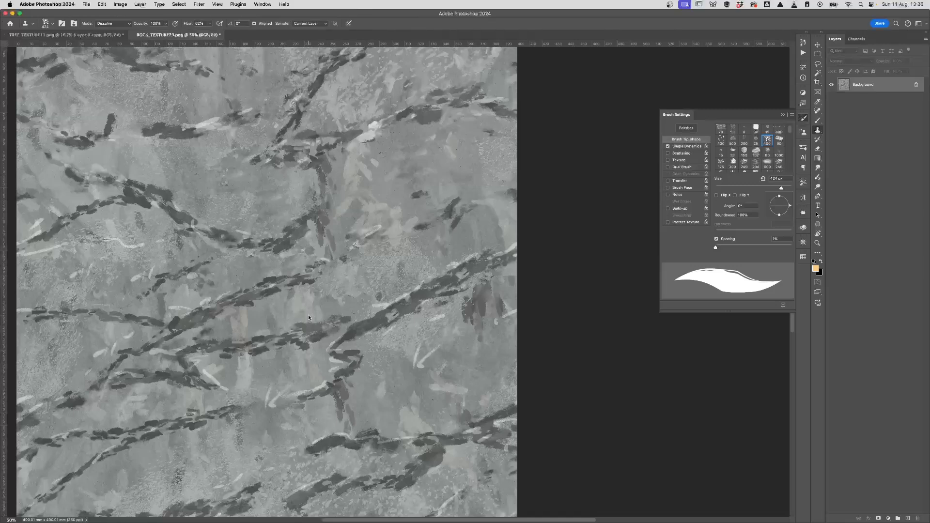
left_click(290, 289)
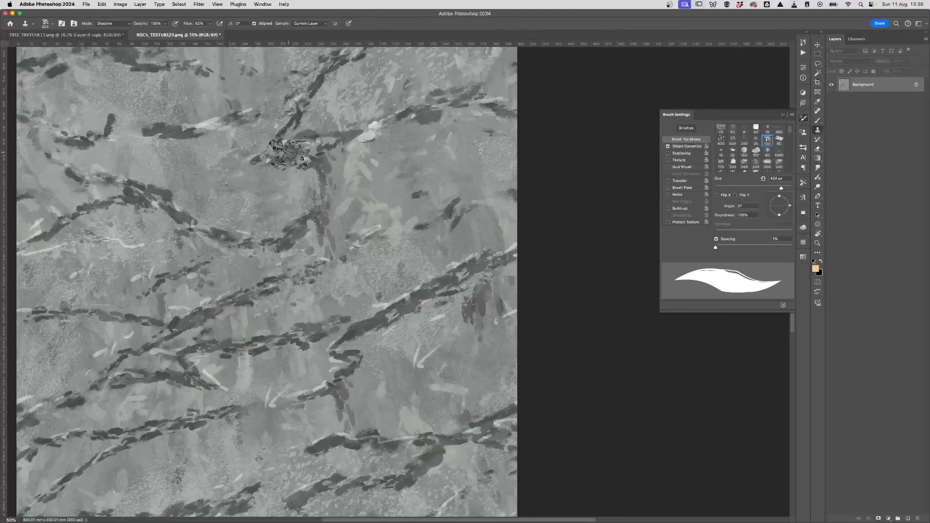
mouse_move(388, 285)
left_mouse_down()
mouse_move(376, 321)
mouse_move(388, 303)
mouse_move(376, 337)
mouse_move(380, 374)
mouse_move(401, 361)
left_mouse_up()
key("super+minus")
key("super+plus")
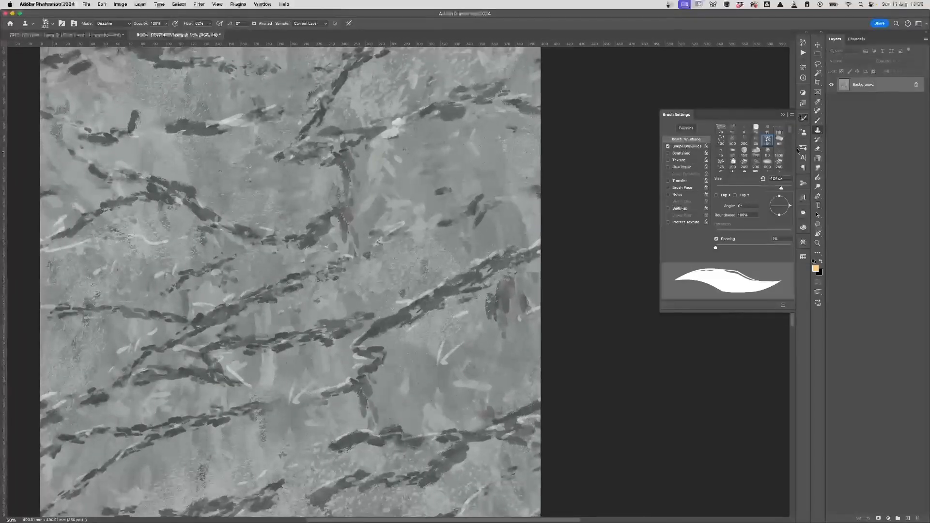
Step: Switch to the Gouache a Go Go 40% brush, sample a dark colour, and paint a short seam stroke
left_click(803, 147)
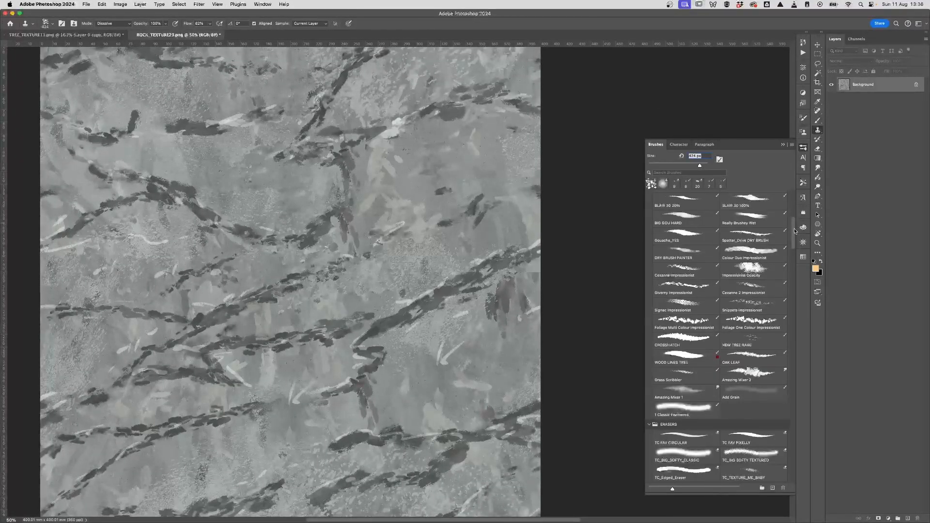
left_click_drag(794, 230, 795, 202)
scroll(755, 232, "down", 2)
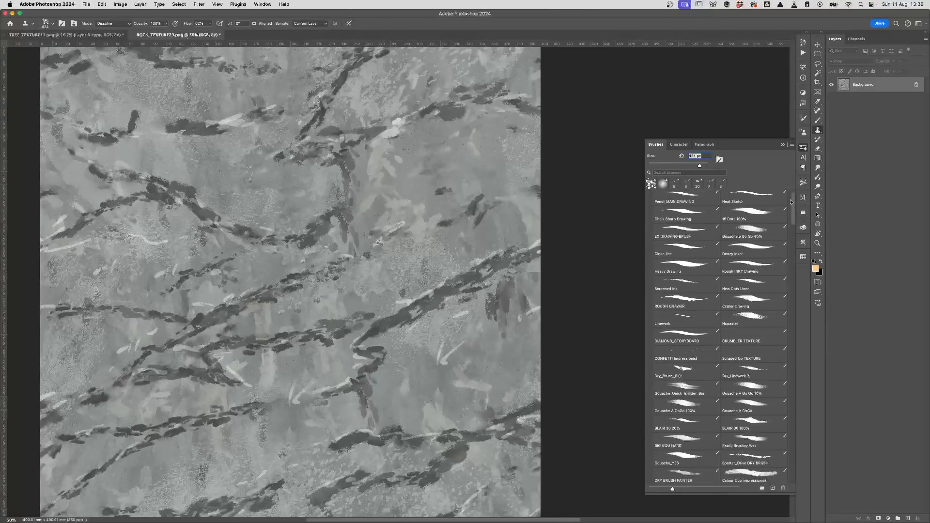
left_click(753, 231)
key("i")
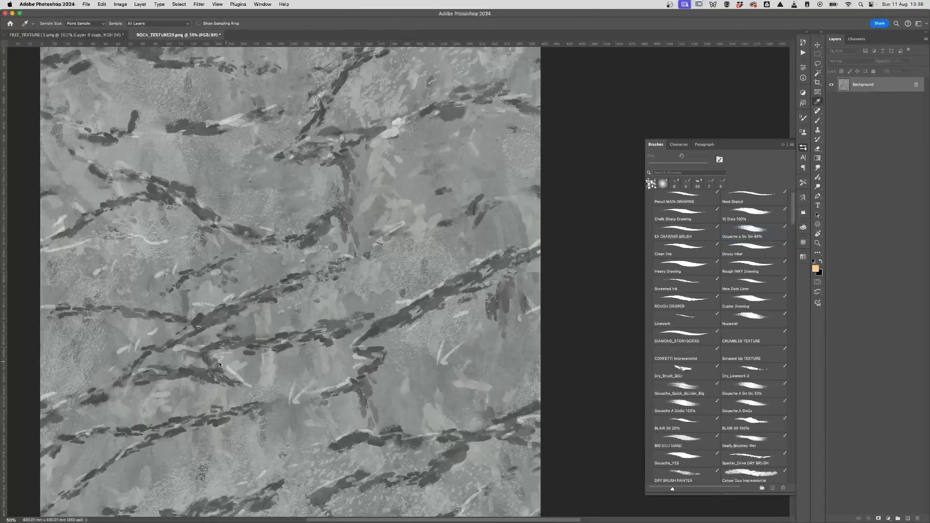
key("b")
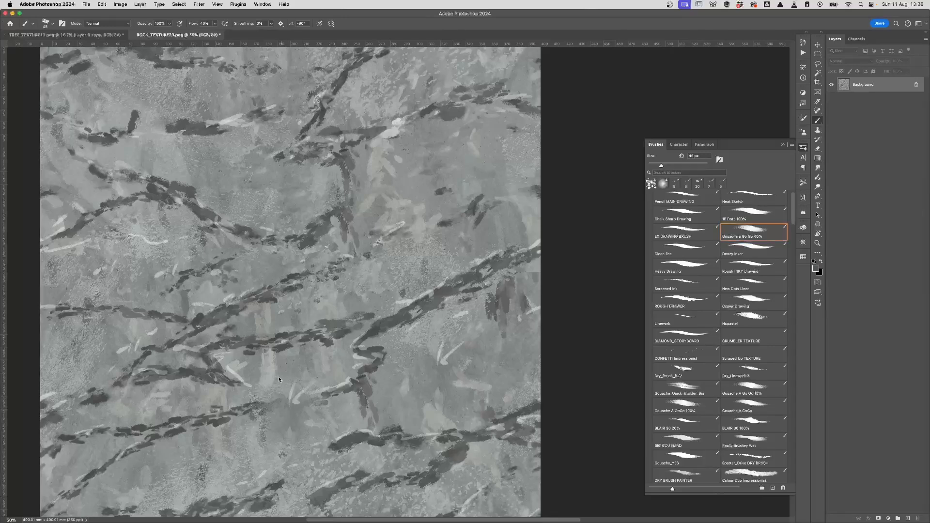
key("]")
left_click_drag(252, 390, 253, 394)
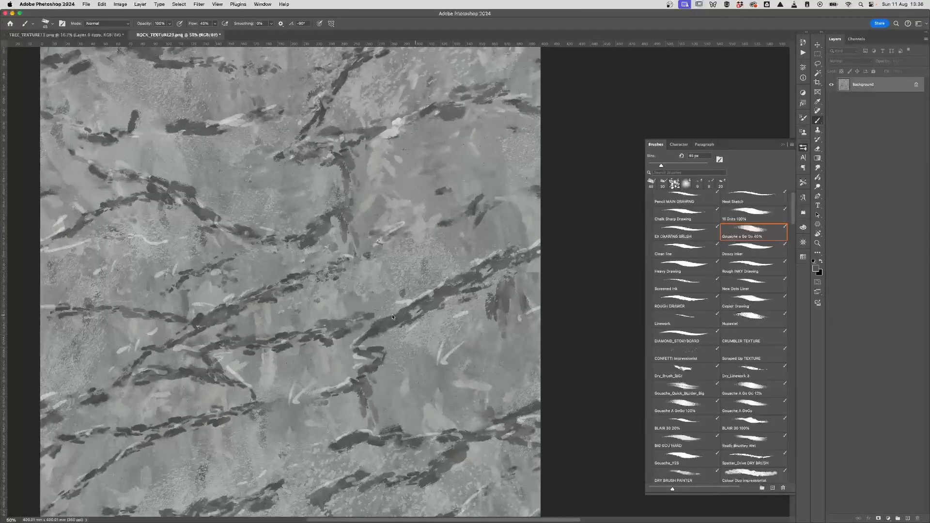
Step: Paint short dark dabs extending the cracks over the remaining seam marks
scroll(419, 356, "up", 3)
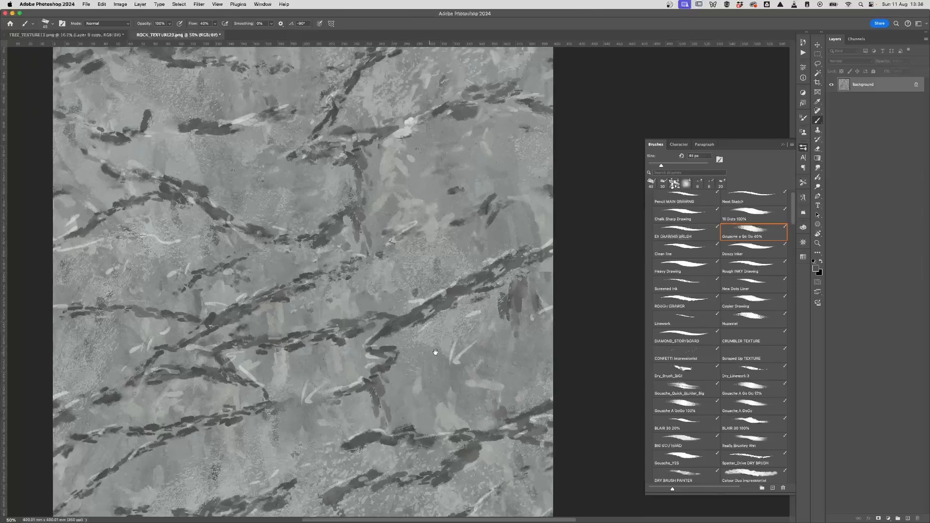
left_click_drag(341, 305, 342, 300)
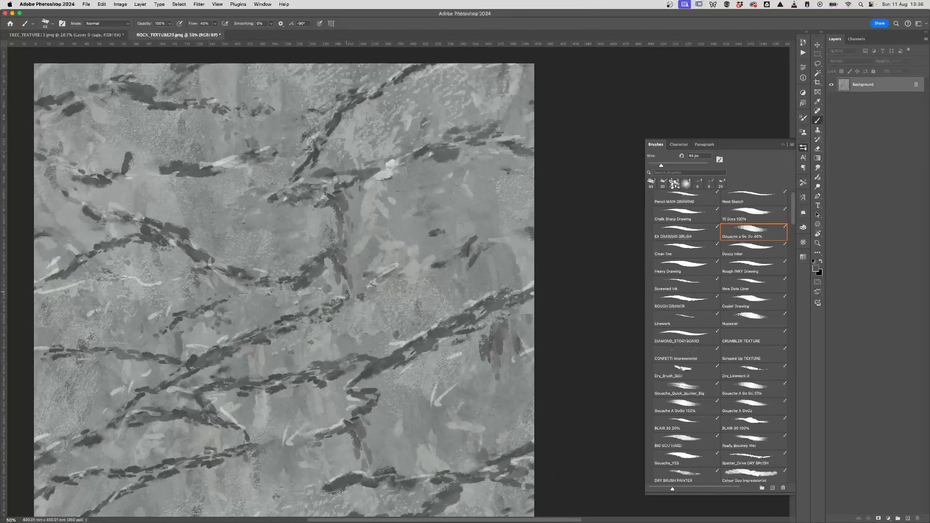
left_click_drag(508, 237, 512, 237)
scroll(374, 366, "down", 3)
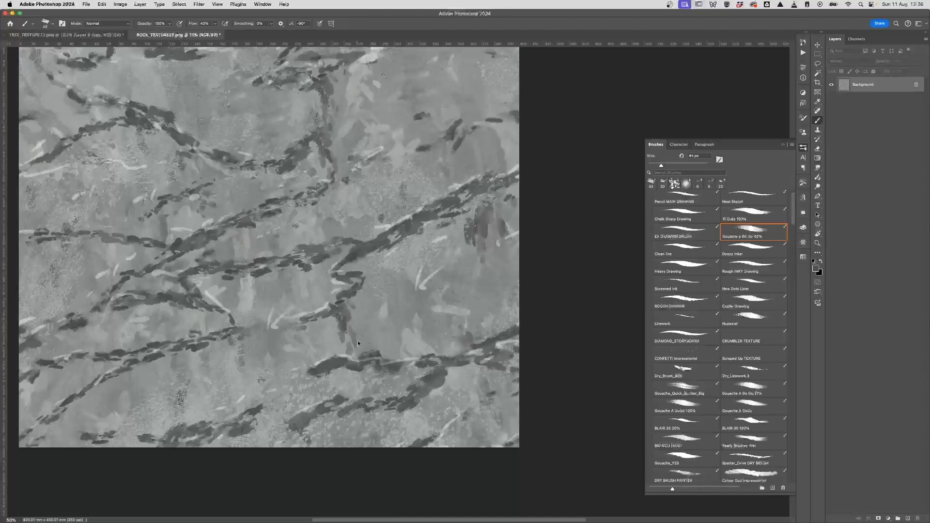
scroll(348, 321, "left", 3)
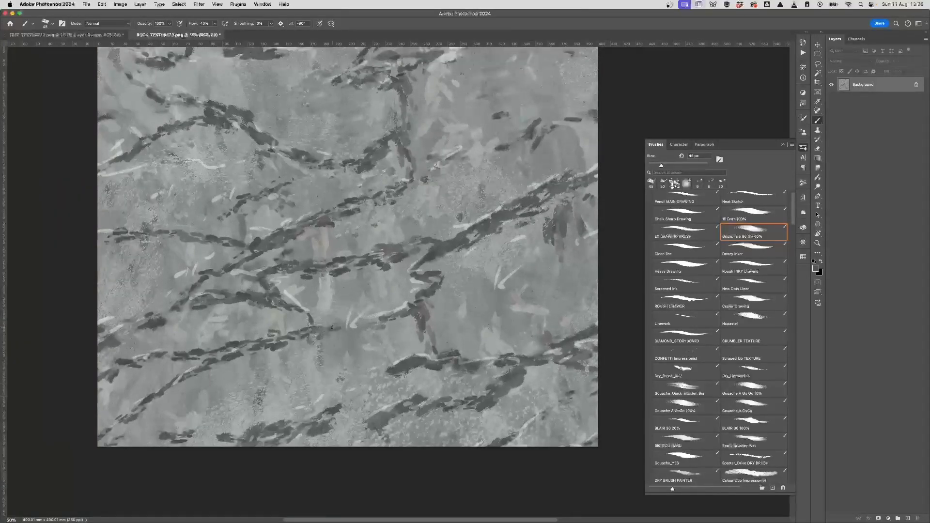
scroll(415, 358, "up", 5)
scroll(415, 358, "right", 2)
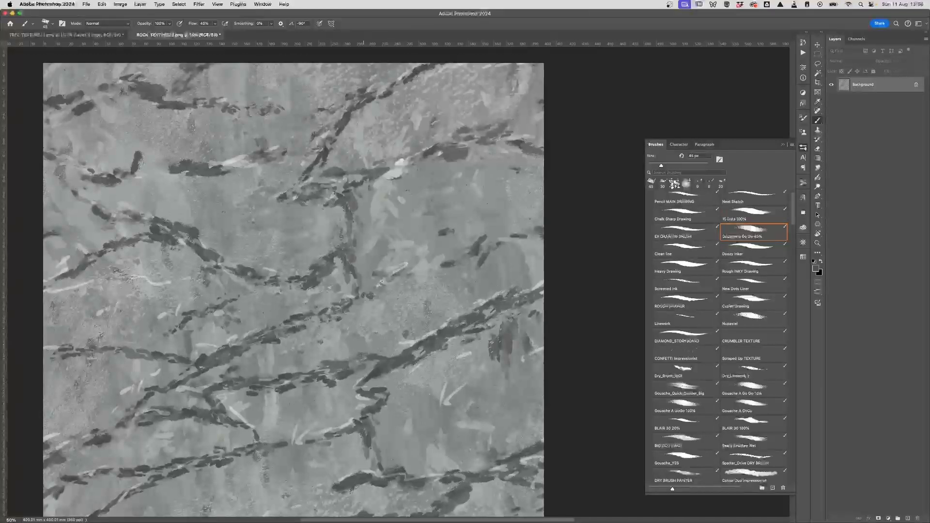
left_click_drag(425, 270, 416, 272)
left_click_drag(441, 266, 435, 268)
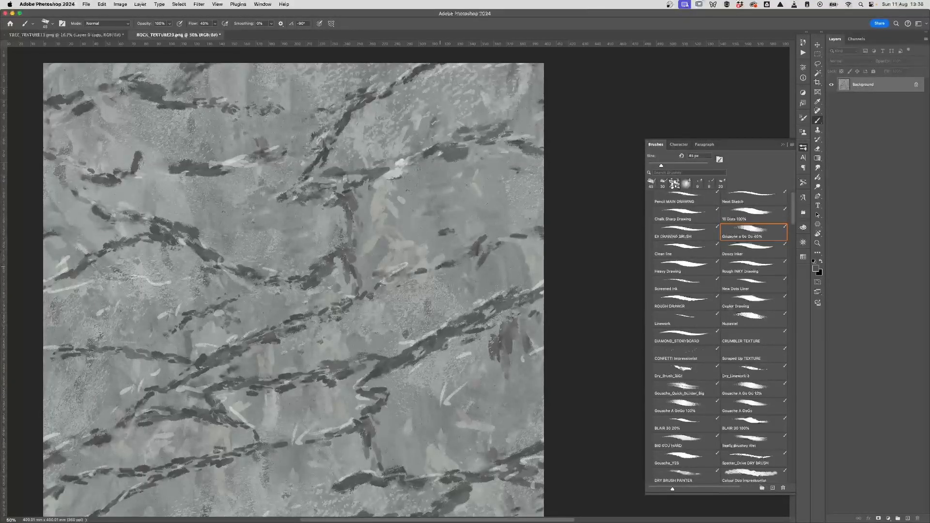
Step: Pan around and zoom out to 33.3% to review the full rock tile
mouse_move(383, 282)
left_mouse_down()
mouse_move(346, 344)
mouse_move(402, 310)
left_mouse_up()
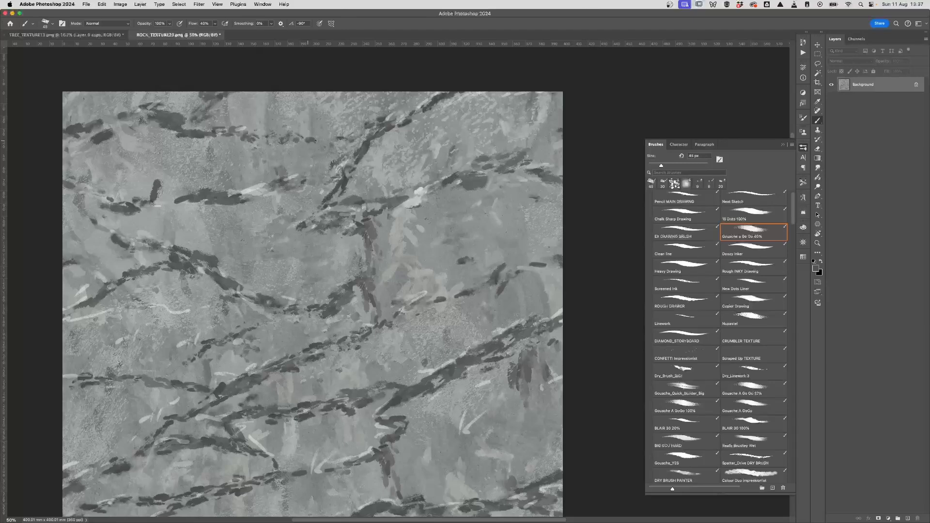
left_click_drag(447, 356, 455, 286)
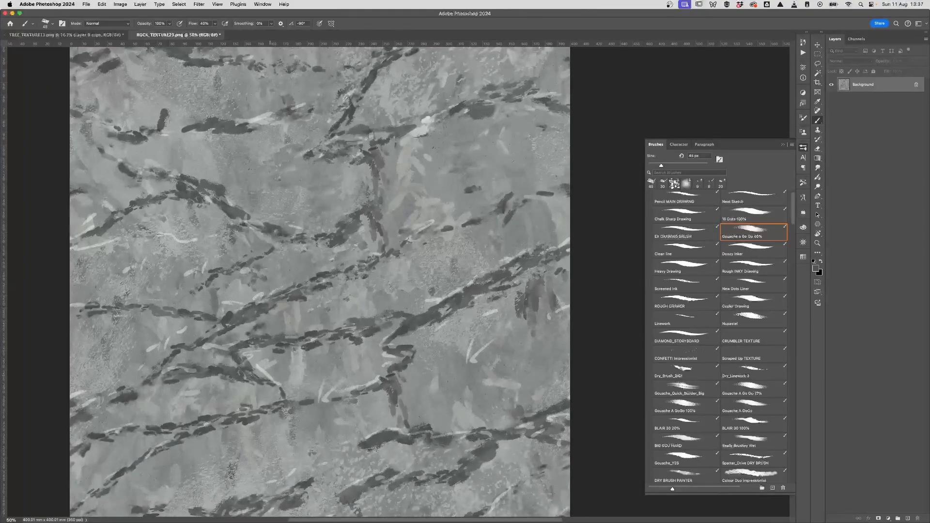
left_click_drag(463, 392, 436, 402)
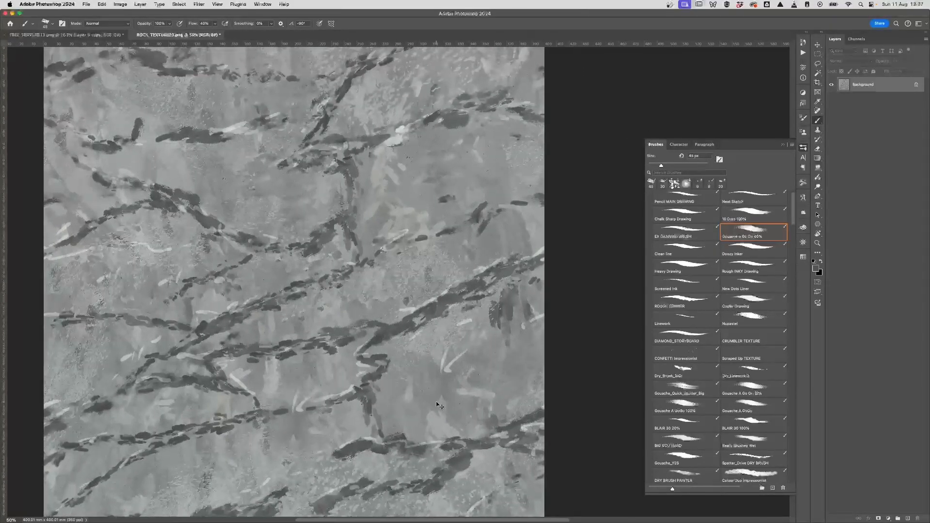
key("super+minus")
left_click_drag(477, 370, 456, 375)
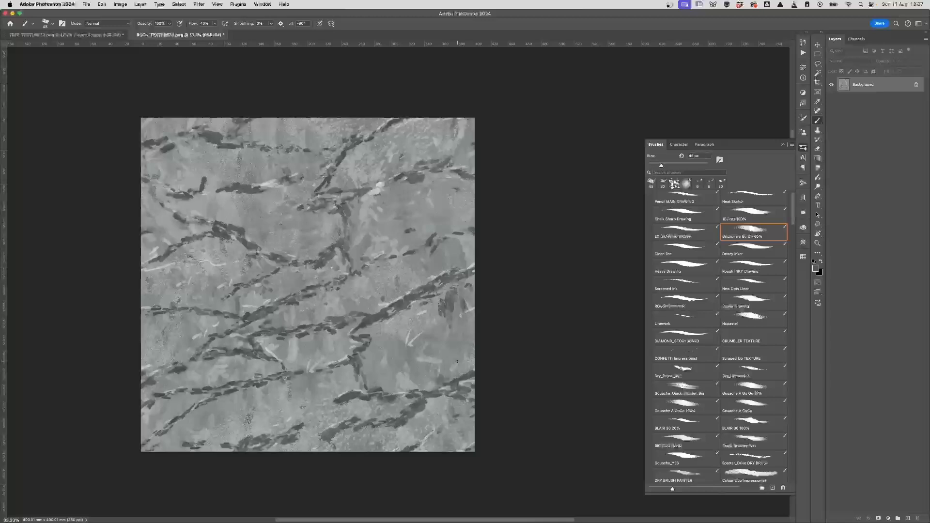
left_click(200, 5)
mouse_move(252, 154)
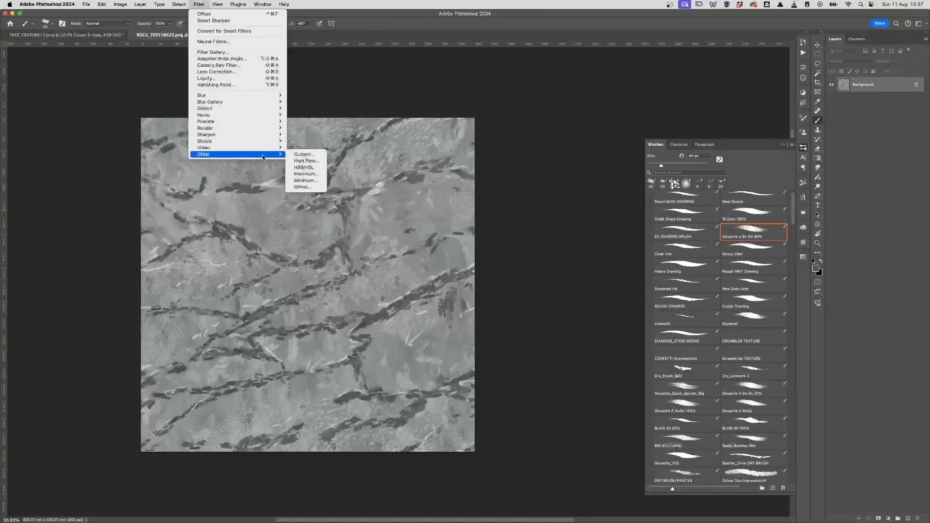
left_click(303, 187)
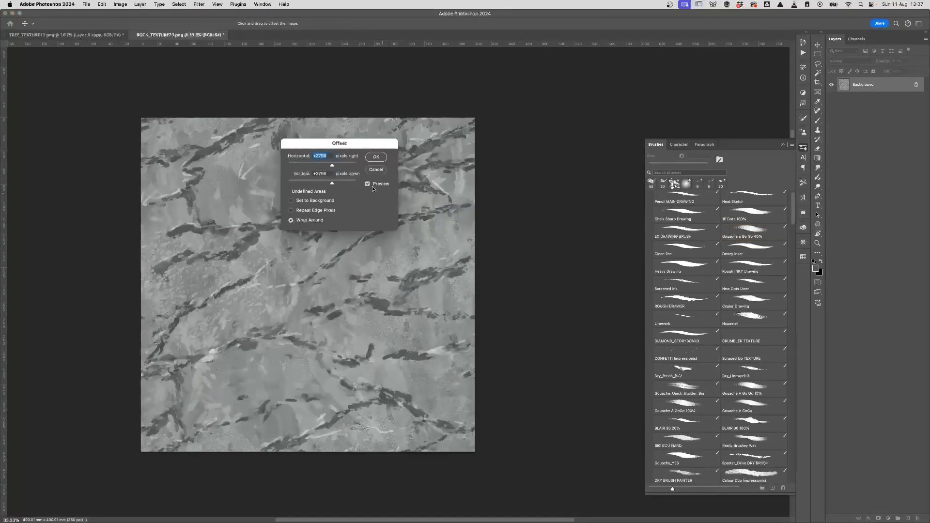
type("0")
key("Tab")
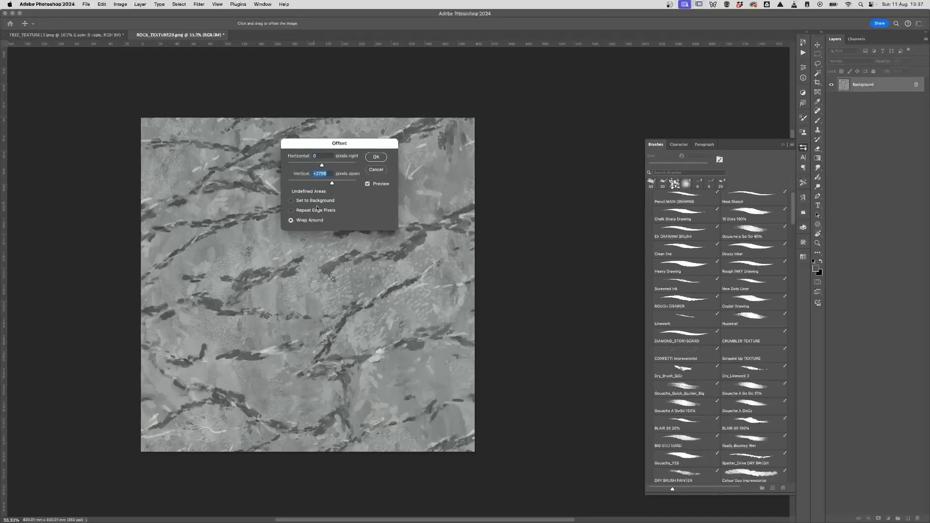
type("0")
key("Return")
key("b")
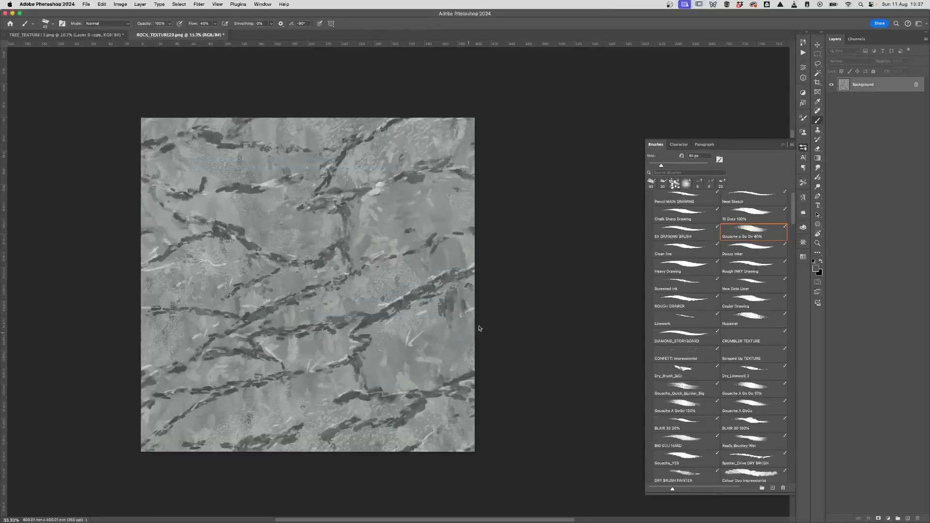
Step: Convert the Background to Layer 0 and enlarge the canvas to 800 × 800 mm
double_click(896, 89)
left_click(591, 138)
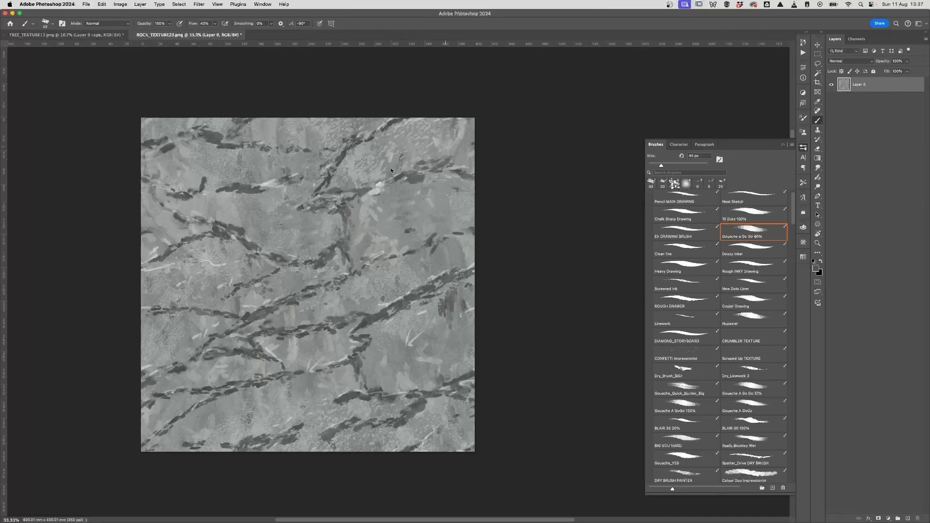
left_click(120, 5)
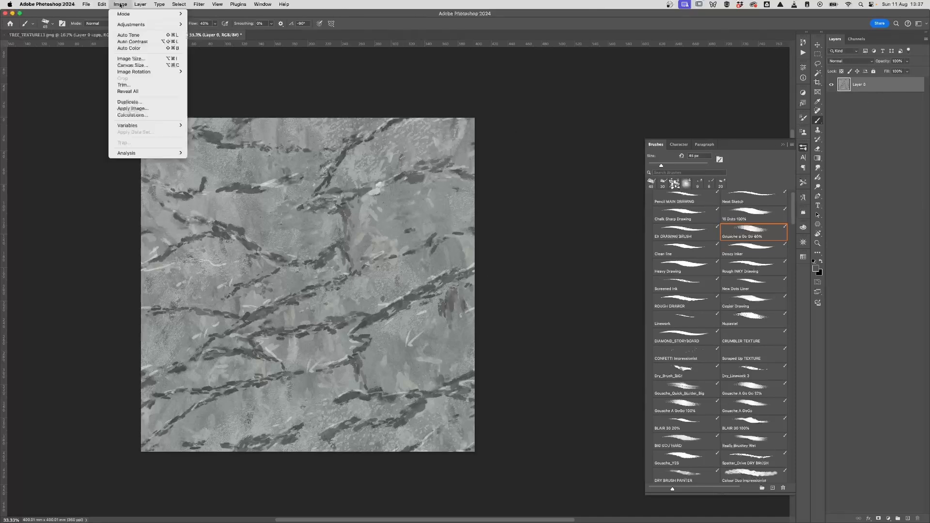
left_click(159, 66)
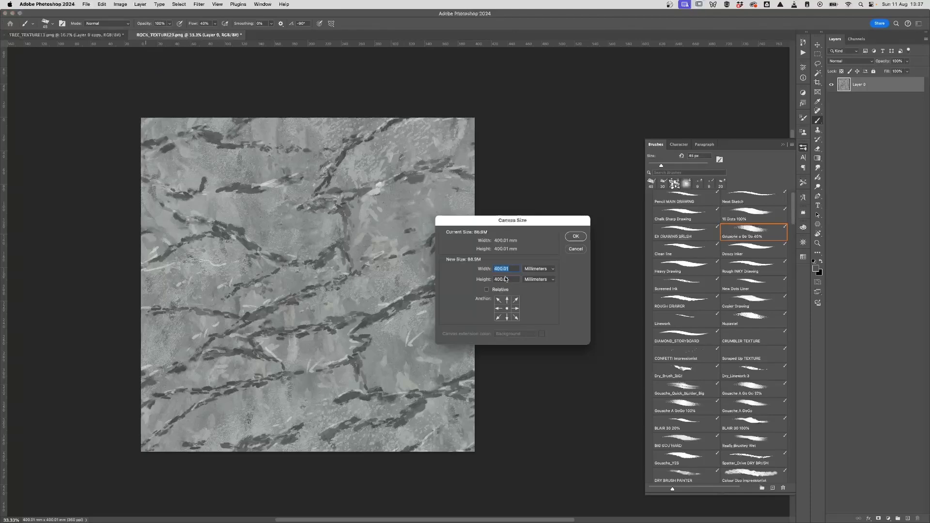
type("800")
key("Tab")
type("800")
left_click(575, 236)
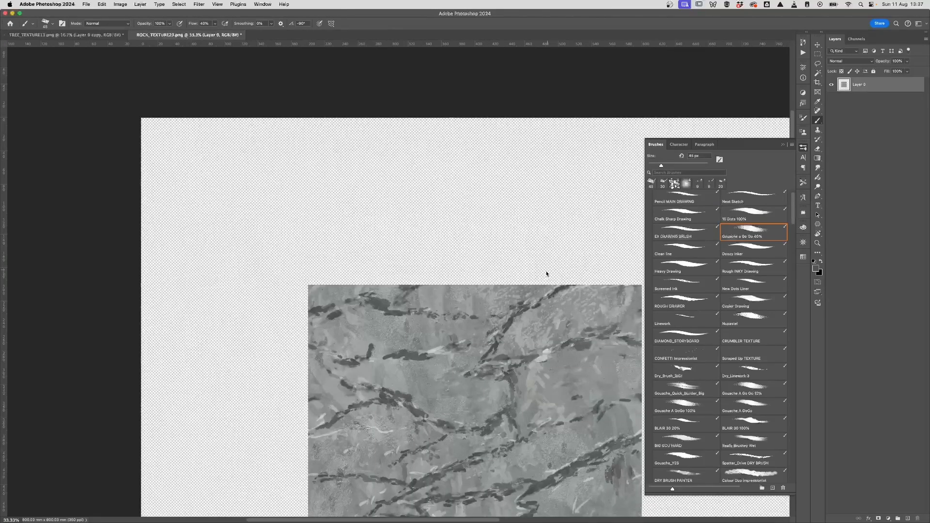
Step: Place the texture in the top-left quarter and merge the two top tiles into one layer
key("super+minus")
left_click_drag(512, 398, 393, 265)
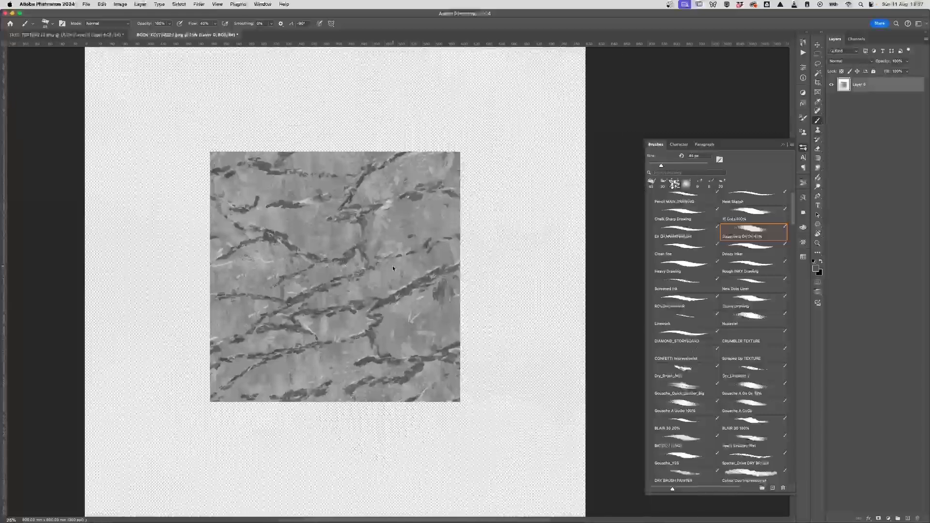
key("super+minus")
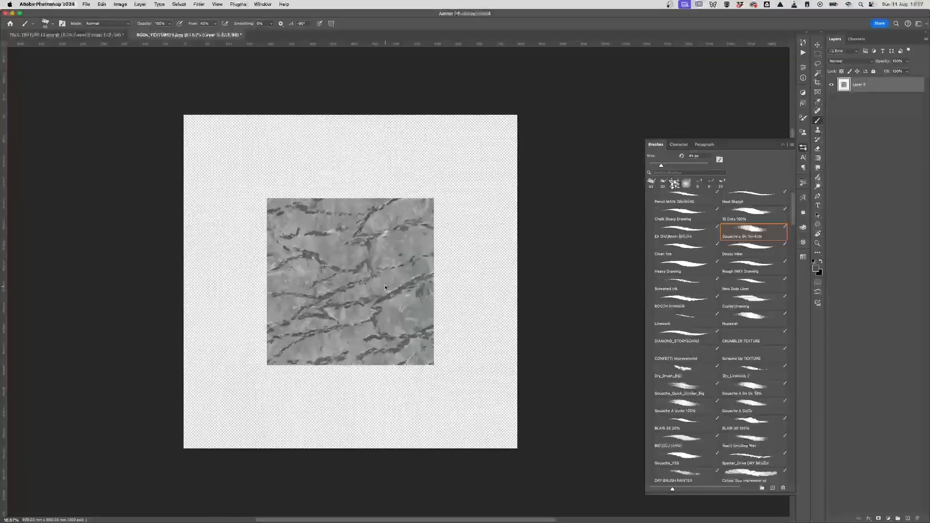
key("v")
left_click_drag(384, 278, 482, 221)
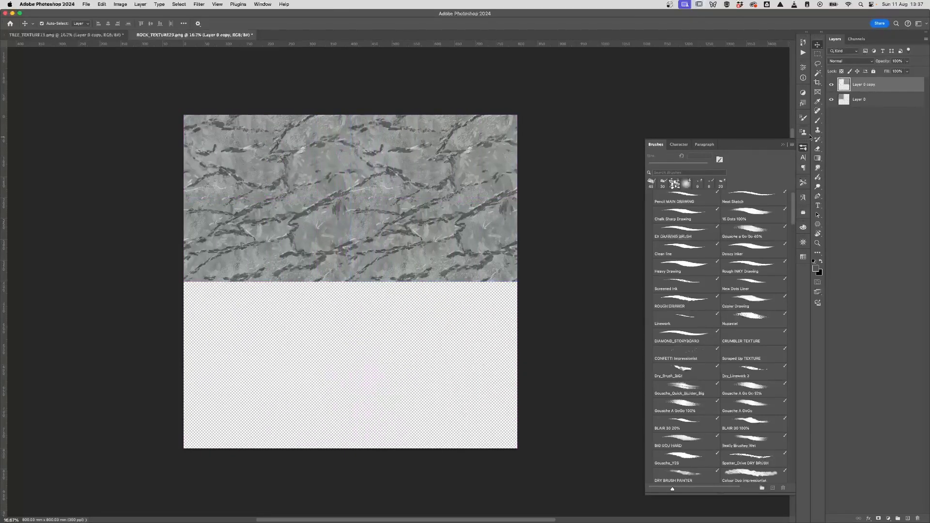
left_click(872, 100, "shift")
key("super+e")
Step: Duplicate the merged top row and move the copy down to fill the bottom half
left_click_drag(881, 87, 879, 89)
key("super+t")
left_click_drag(409, 184, 419, 347)
key("Return")
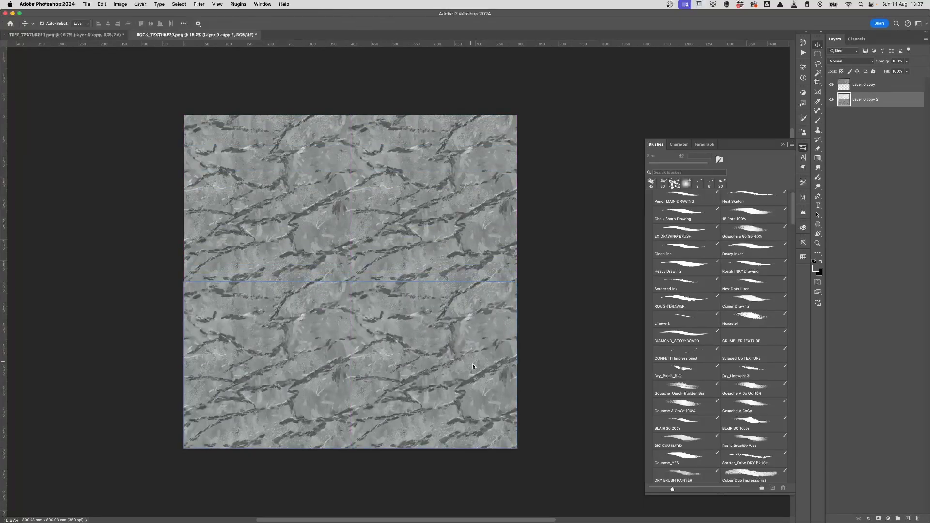
scroll(500, 306, "down", 1)
scroll(500, 306, "right", 1)
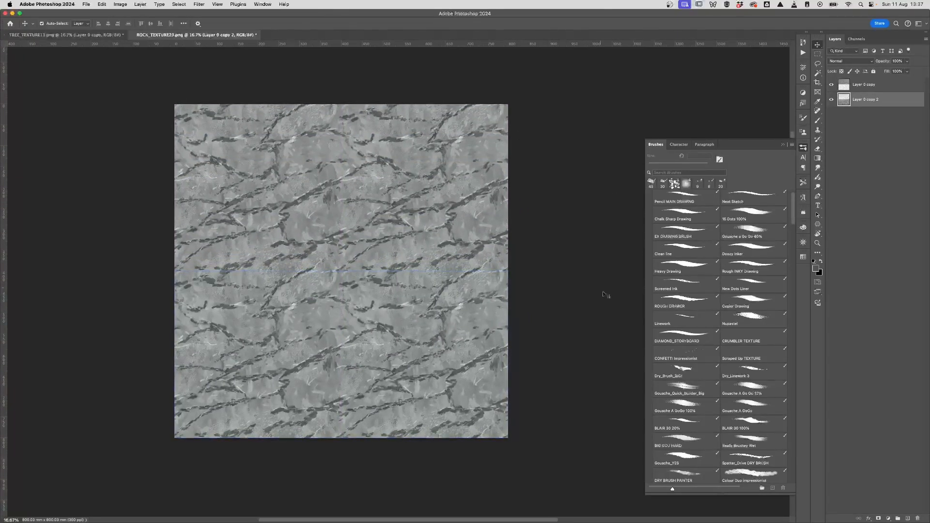